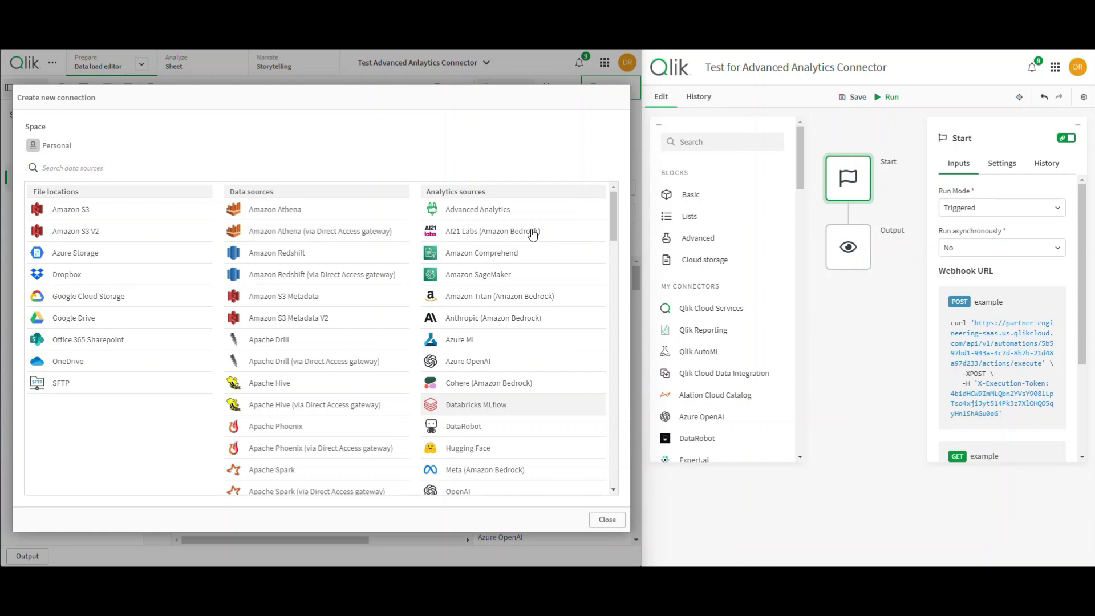
{"action": "left_click_drag", "start_coordinate": [612, 214], "coordinate": [665, 397]}
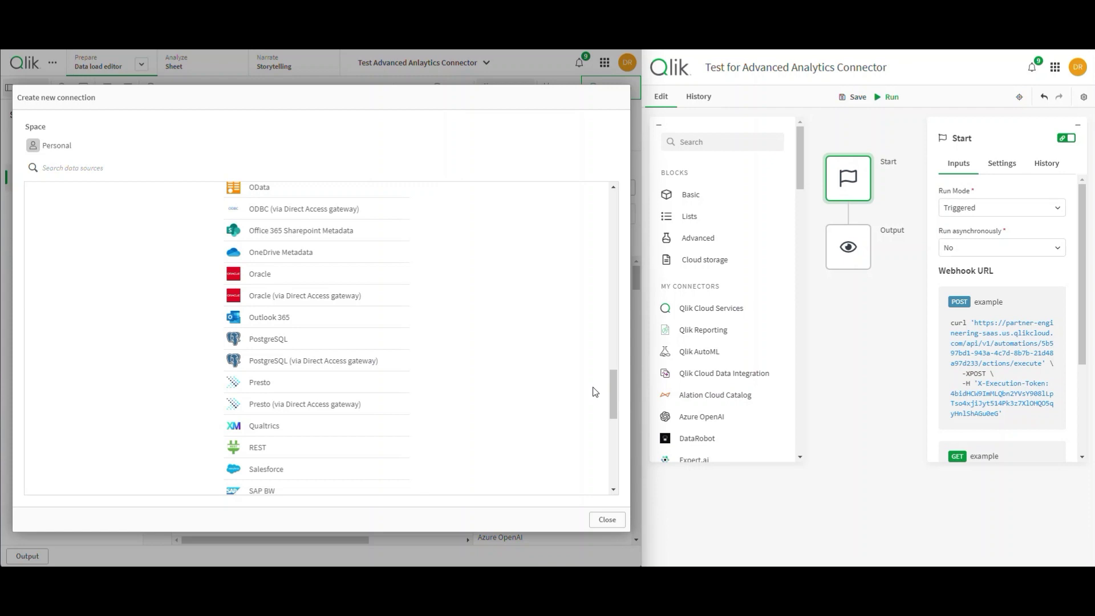
{"action": "left_click_drag", "start_coordinate": [612, 388], "coordinate": [601, 212]}
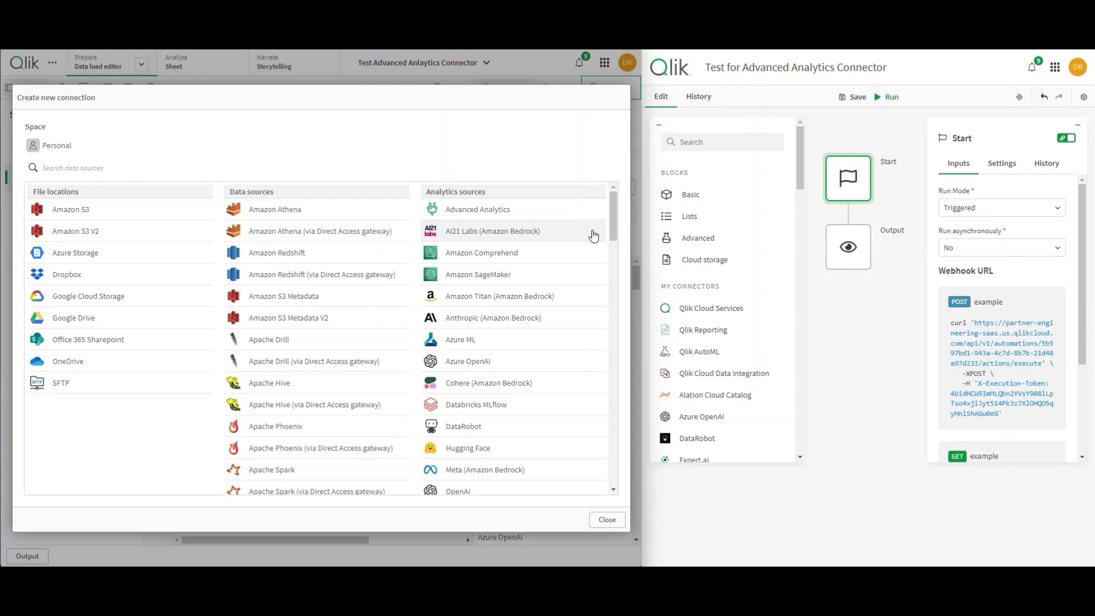
{"action": "left_click", "coordinate": [491, 215]}
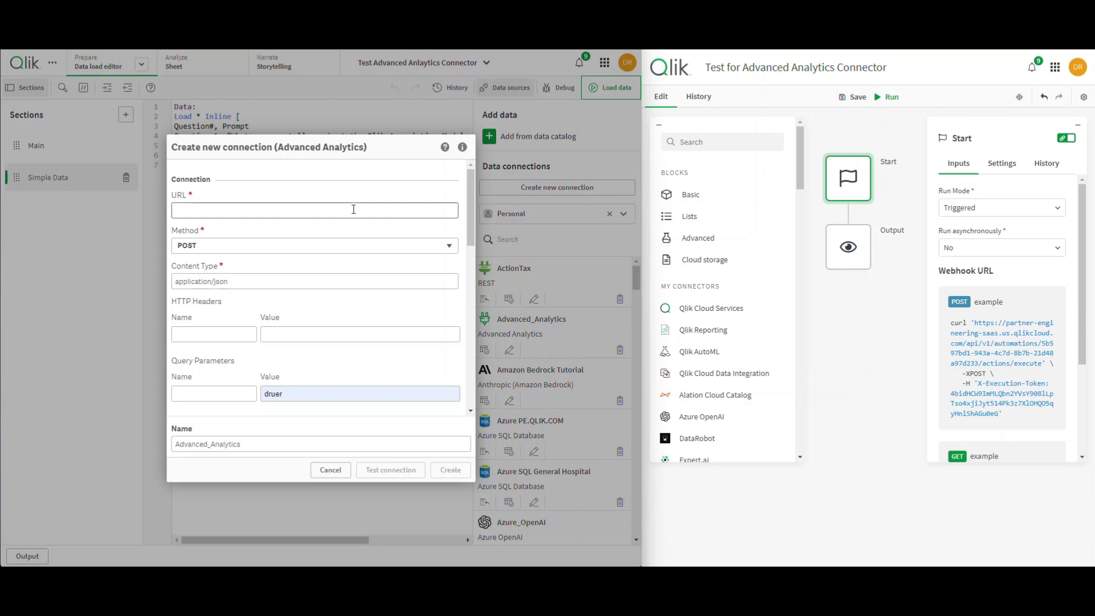
{"action": "left_click", "coordinate": [339, 470]}
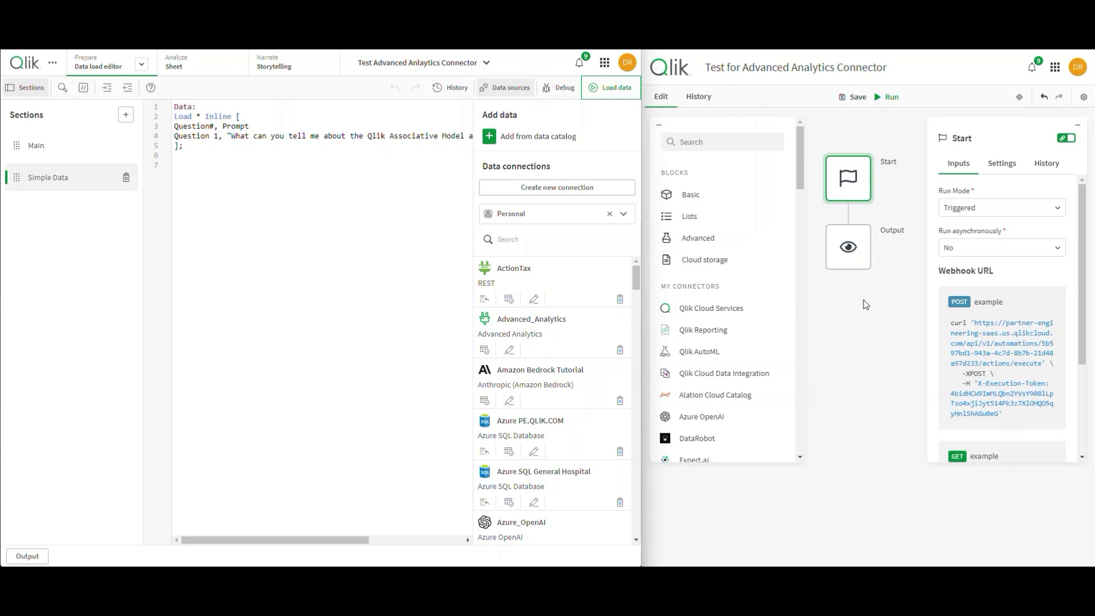
Review the automation's Output block, then the existing Advanced_Analytics connection's request, response table and association settings.
{"action": "left_click", "coordinate": [850, 261]}
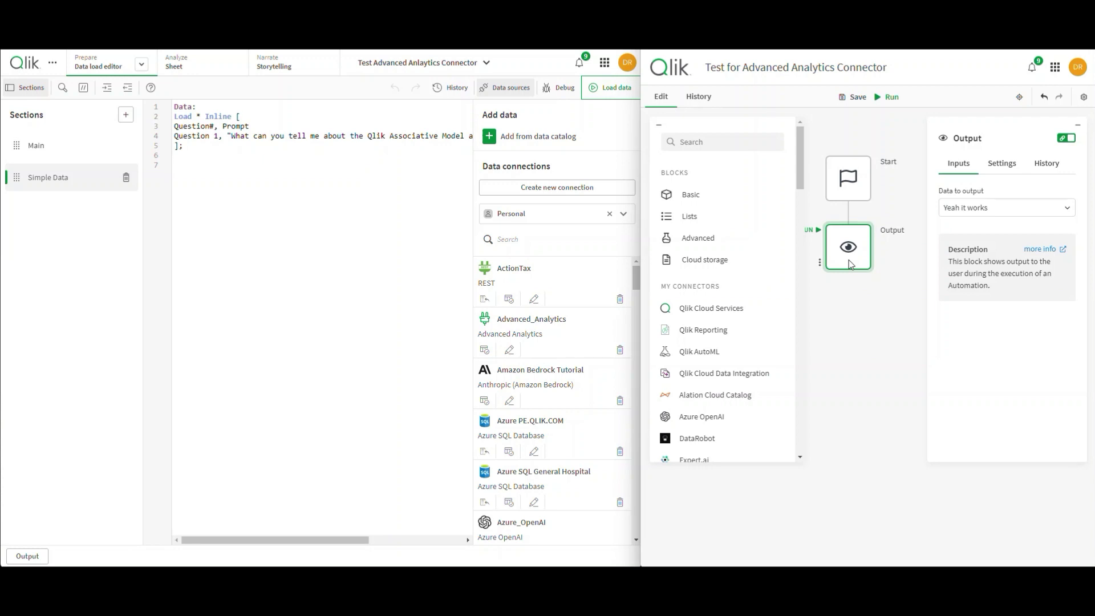
{"action": "left_click", "coordinate": [511, 350]}
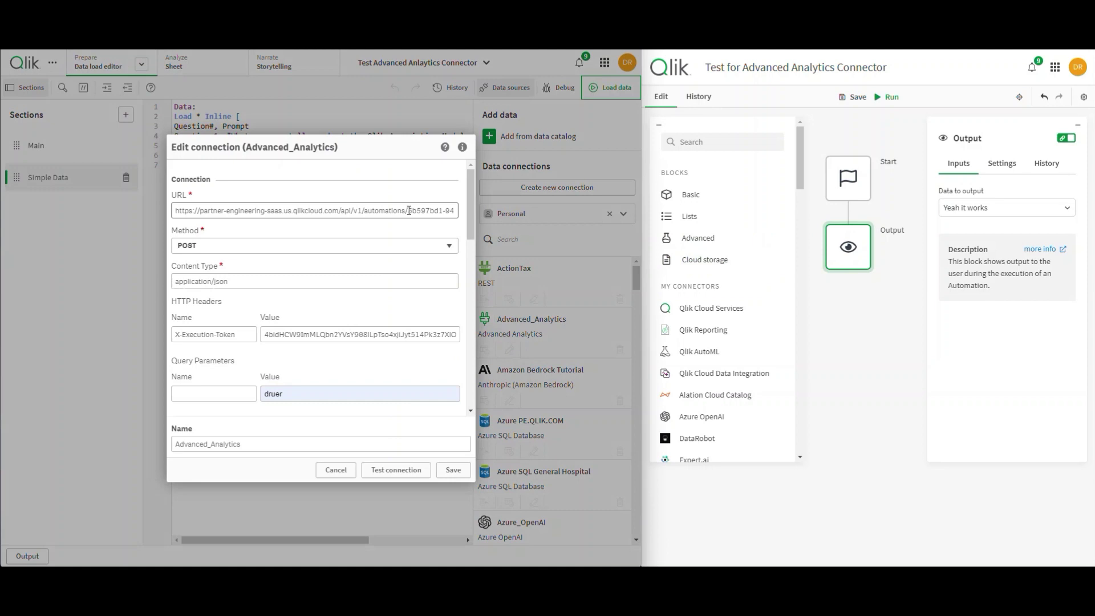
{"action": "left_click", "coordinate": [308, 332]}
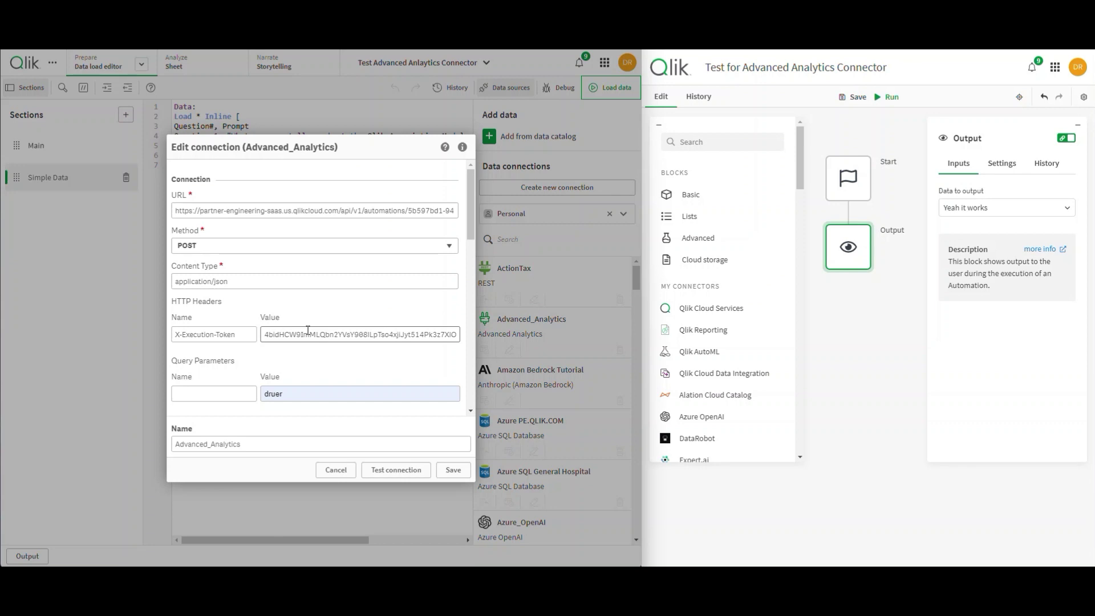
{"action": "scroll", "coordinate": [308, 331], "scroll_direction": "down", "scroll_amount": 5}
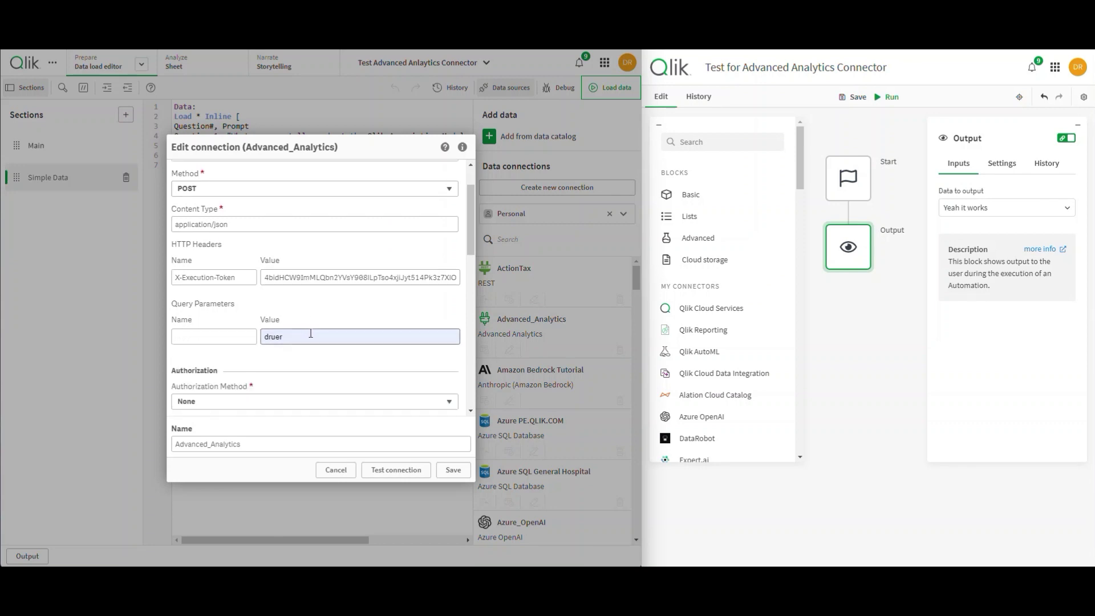
{"action": "scroll", "coordinate": [311, 333], "scroll_direction": "down", "scroll_amount": 5}
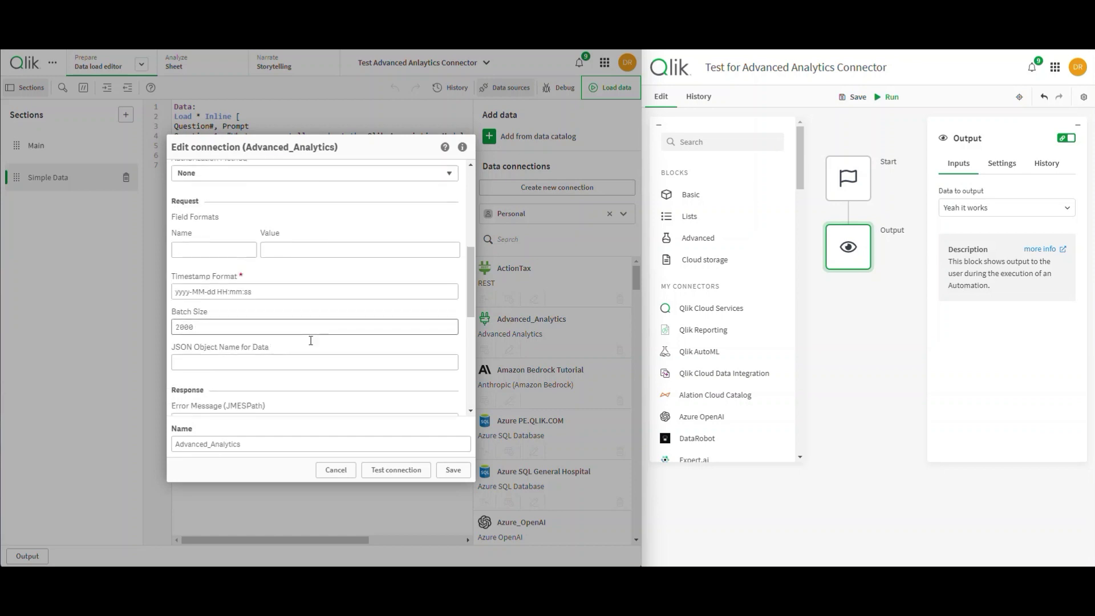
{"action": "scroll", "coordinate": [310, 342], "scroll_direction": "down", "scroll_amount": 5}
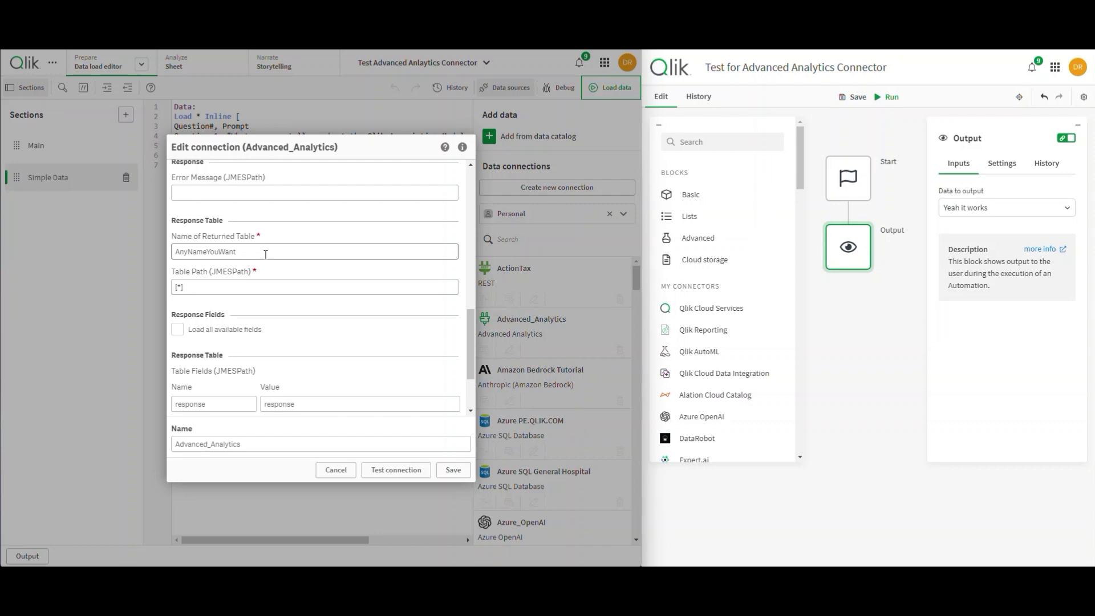
{"action": "scroll", "coordinate": [265, 255], "scroll_direction": "down", "scroll_amount": 2}
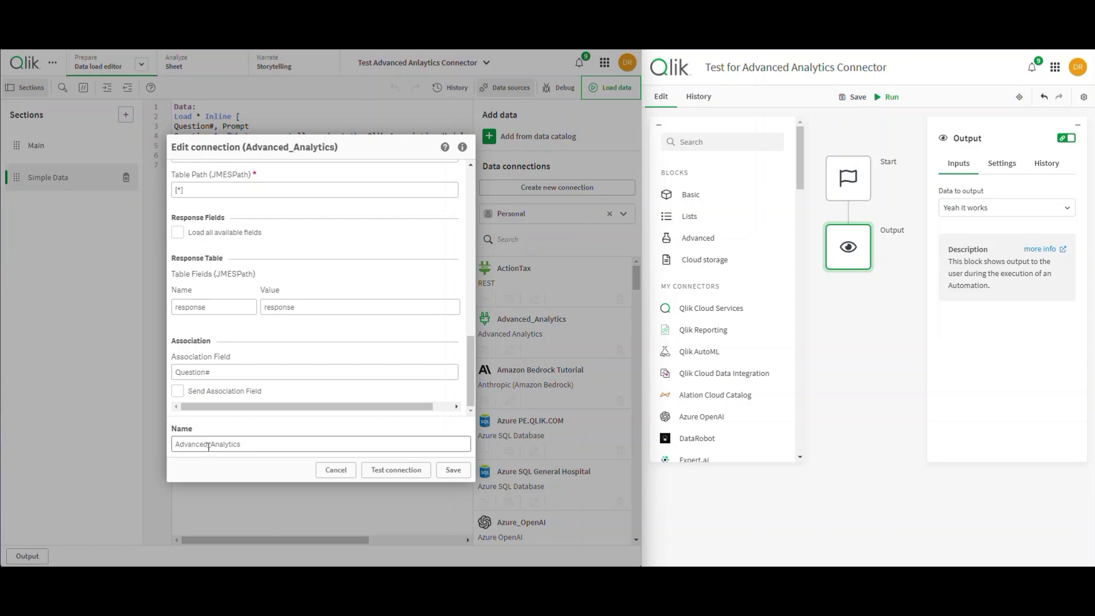
Test the existing Advanced_Analytics connection and save it.
{"action": "left_click", "coordinate": [398, 469]}
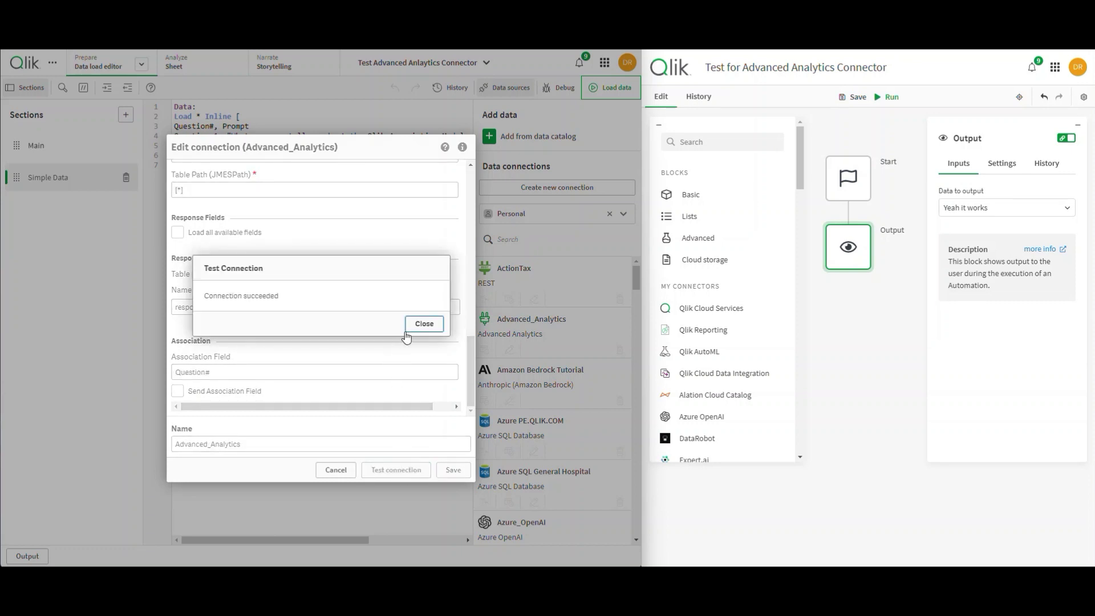
{"action": "left_click", "coordinate": [424, 323]}
{"action": "left_click", "coordinate": [453, 471]}
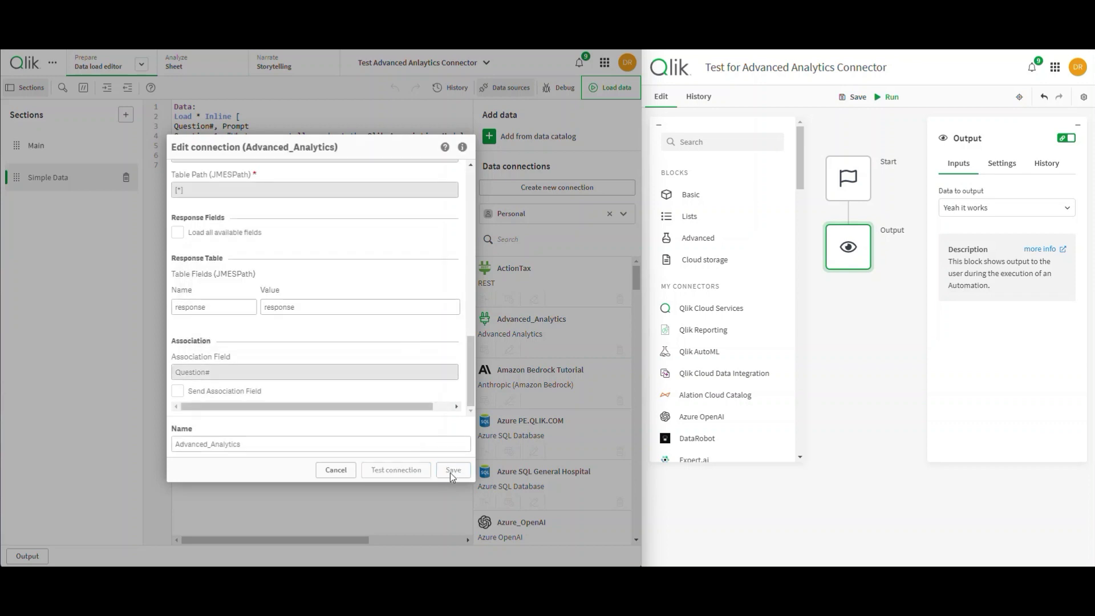
{"action": "left_click", "coordinate": [298, 189]}
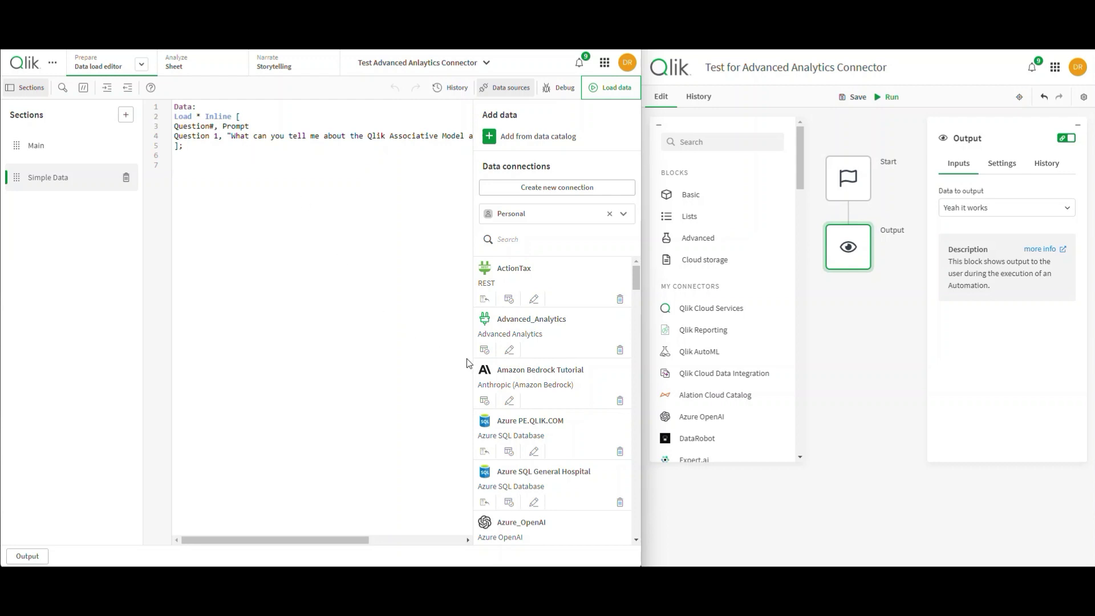
Insert a load script from the Advanced_Analytics connection, using Data as the resident table and selecting the AnyNameYouWant table.
{"action": "left_click", "coordinate": [484, 353]}
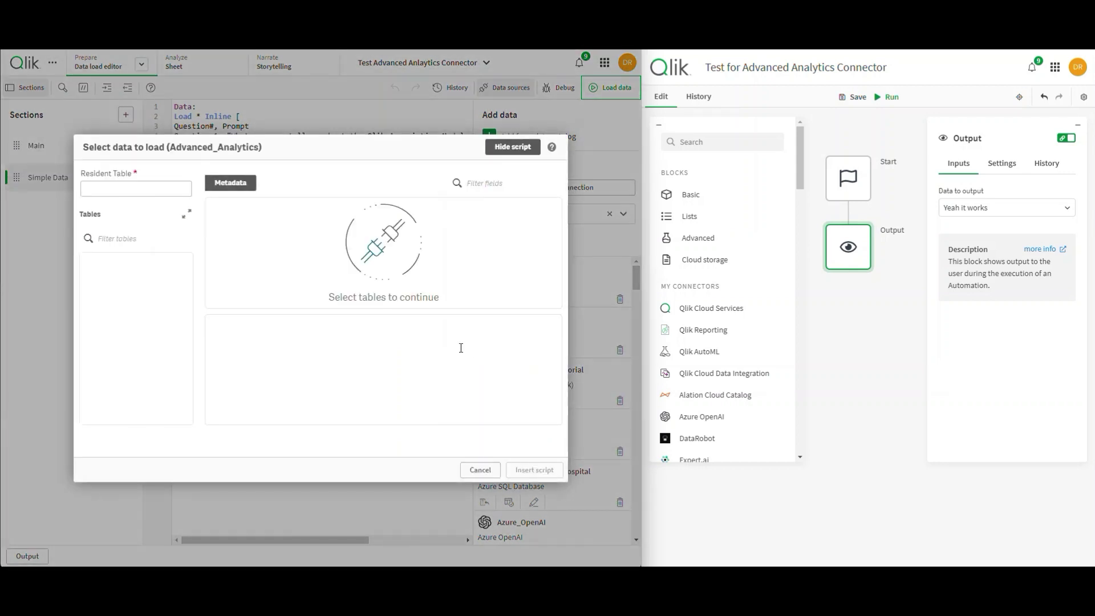
{"action": "left_click", "coordinate": [141, 190]}
{"action": "type", "text": "Data"}
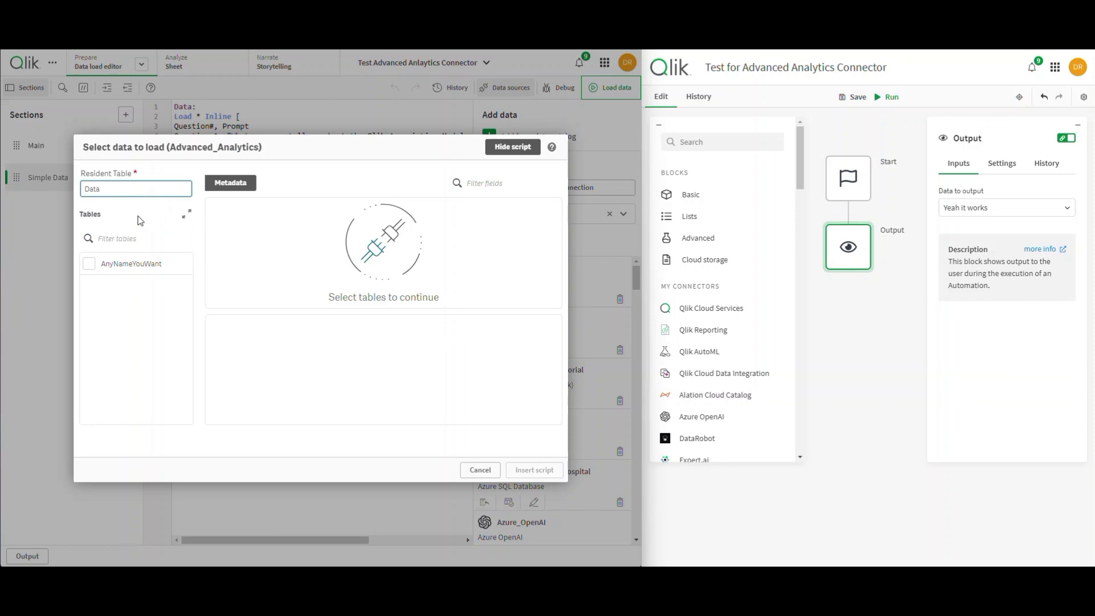
{"action": "left_click", "coordinate": [89, 263]}
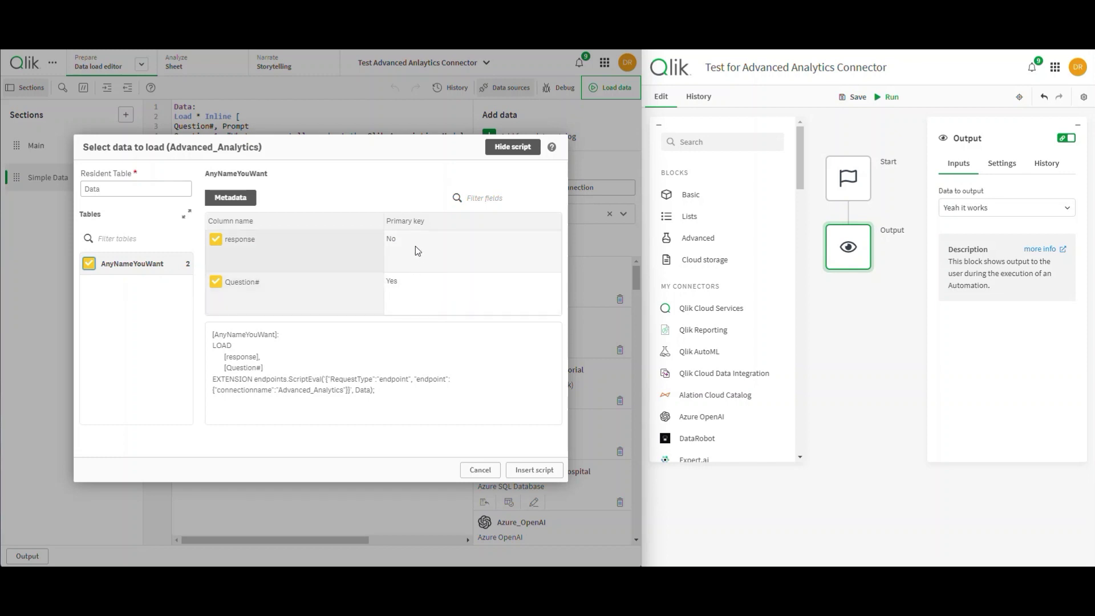
{"action": "left_click", "coordinate": [528, 472]}
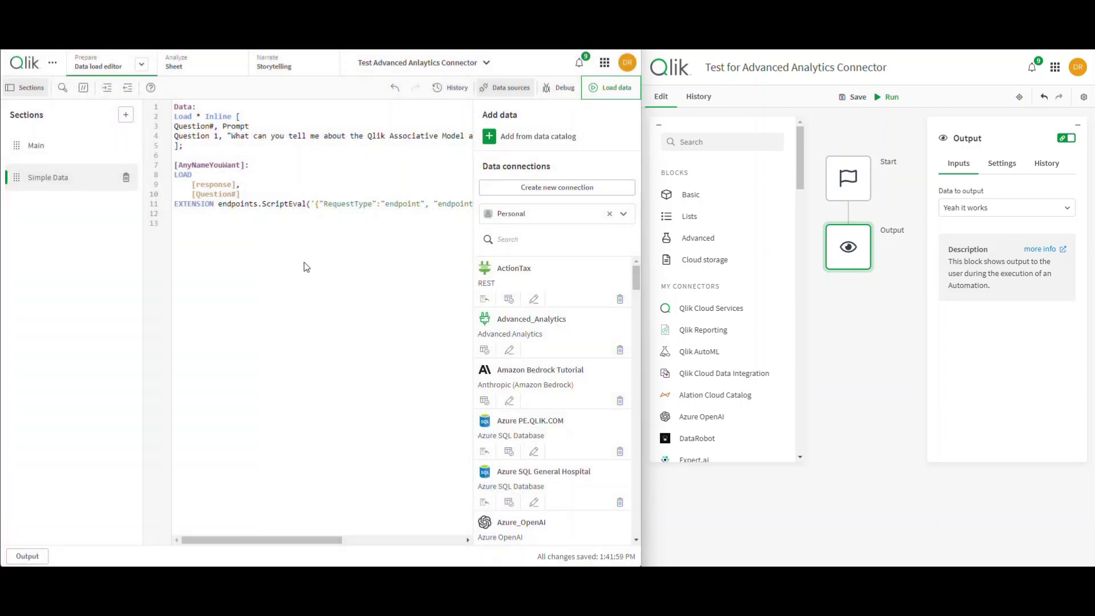
Run the data load and preview the AnyNameYouWant table in the data model viewer.
{"action": "left_click", "coordinate": [606, 89]}
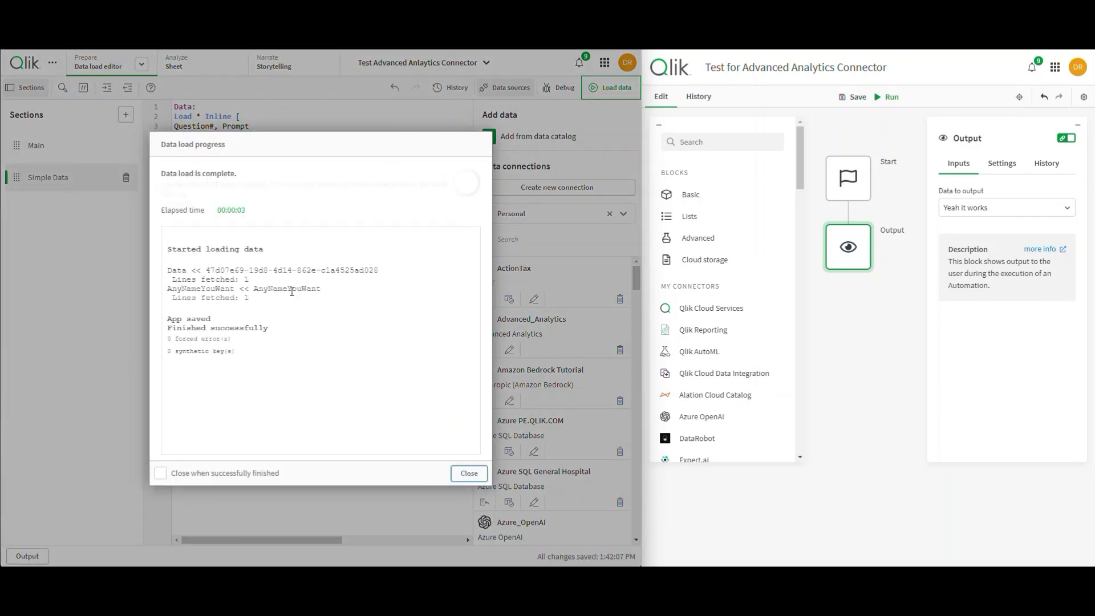
{"action": "left_click", "coordinate": [469, 473]}
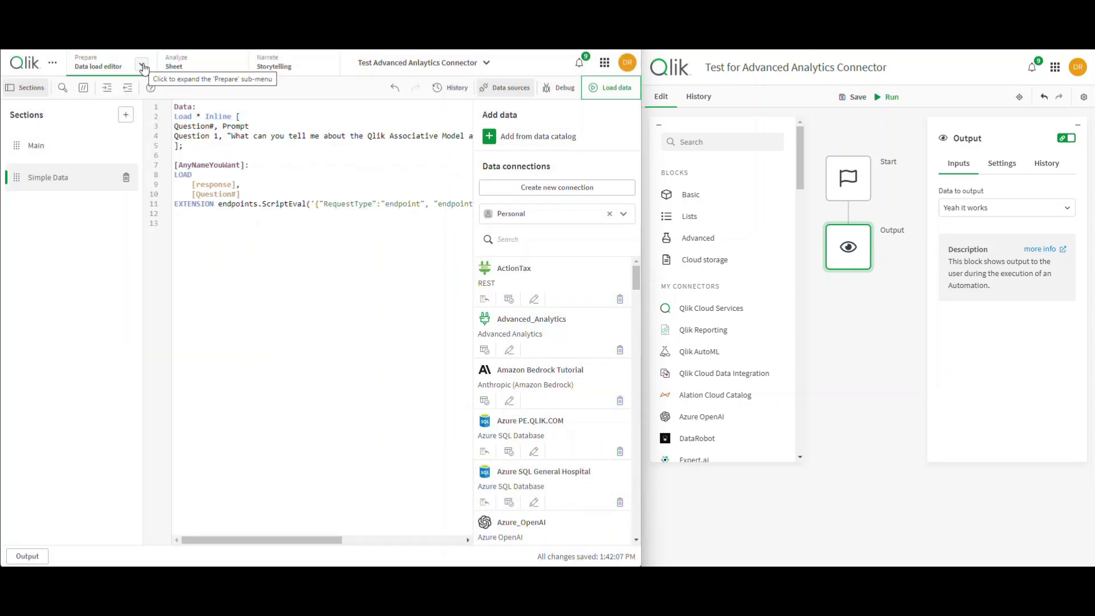
{"action": "left_click", "coordinate": [142, 66]}
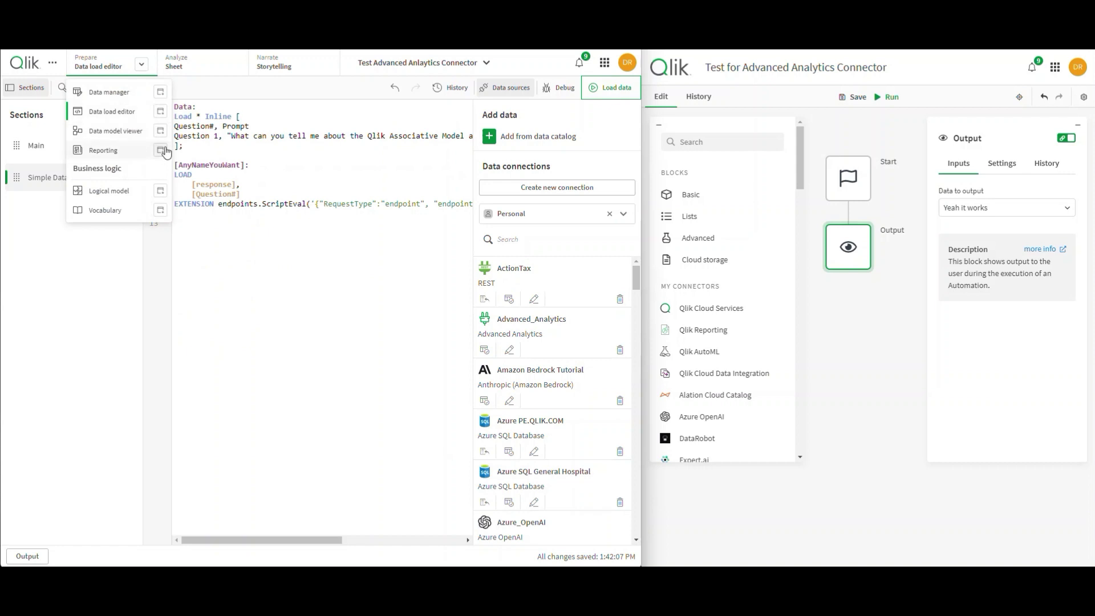
{"action": "left_click", "coordinate": [162, 133]}
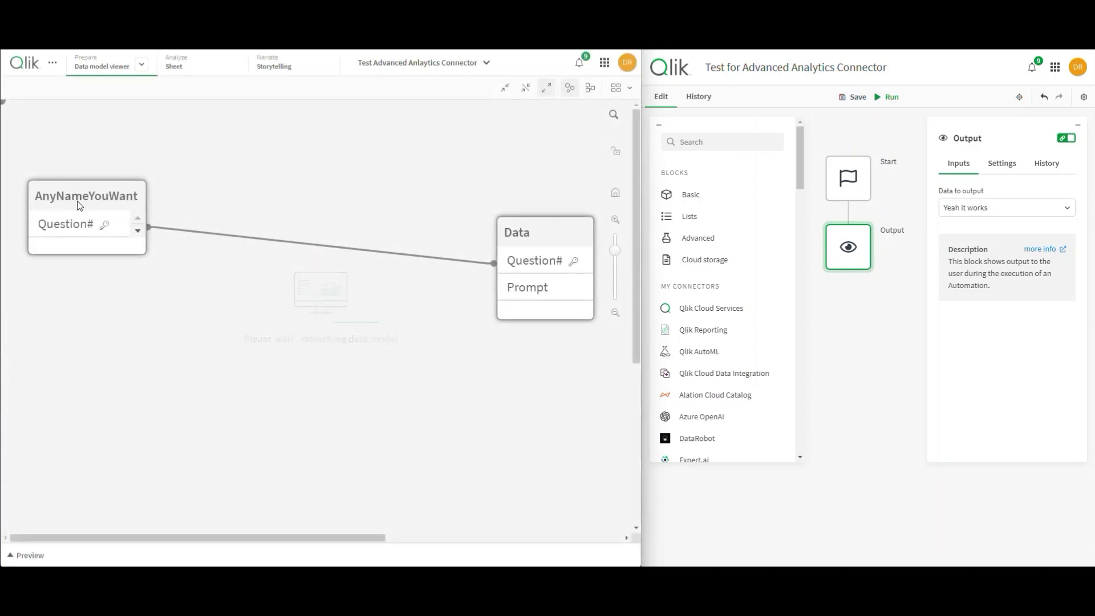
{"action": "left_click", "coordinate": [86, 558]}
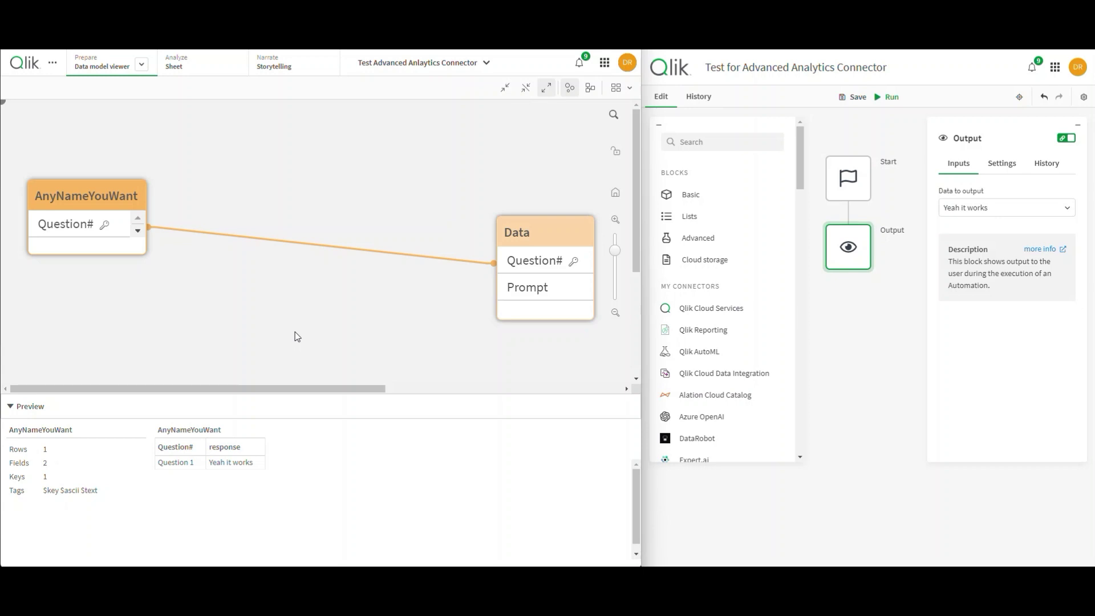
Replace the Output block's data to output with the text "Here is what you asked:".
{"action": "mouse_move", "coordinate": [844, 251]}
{"action": "left_click", "coordinate": [1013, 211]}
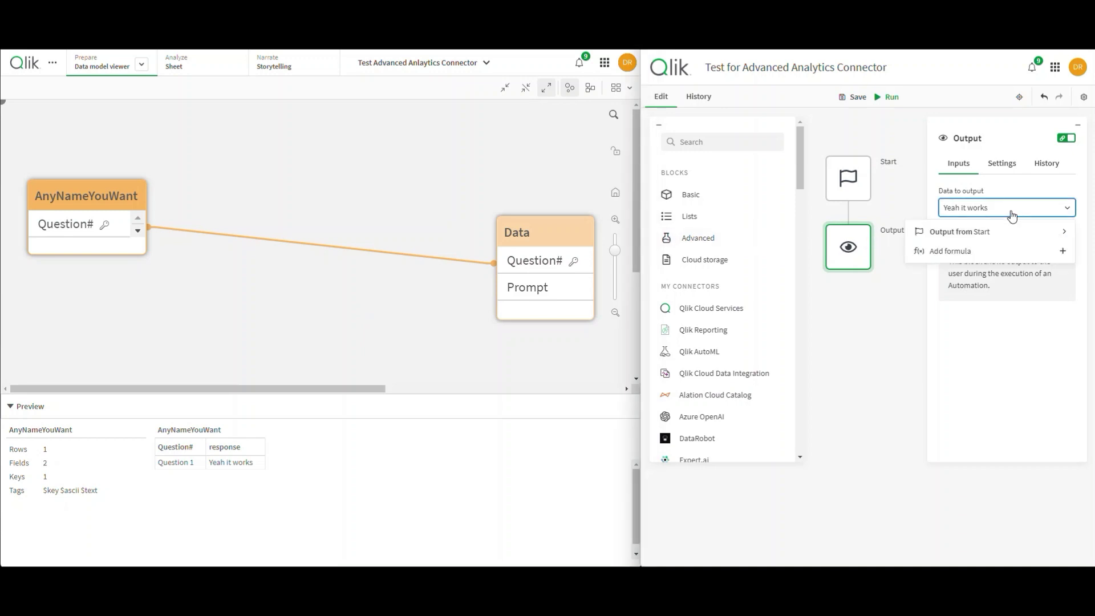
{"action": "key", "text": "ctrl+a"}
{"action": "key", "text": "BackSpace"}
{"action": "type", "text": "Here is what you asked:"}
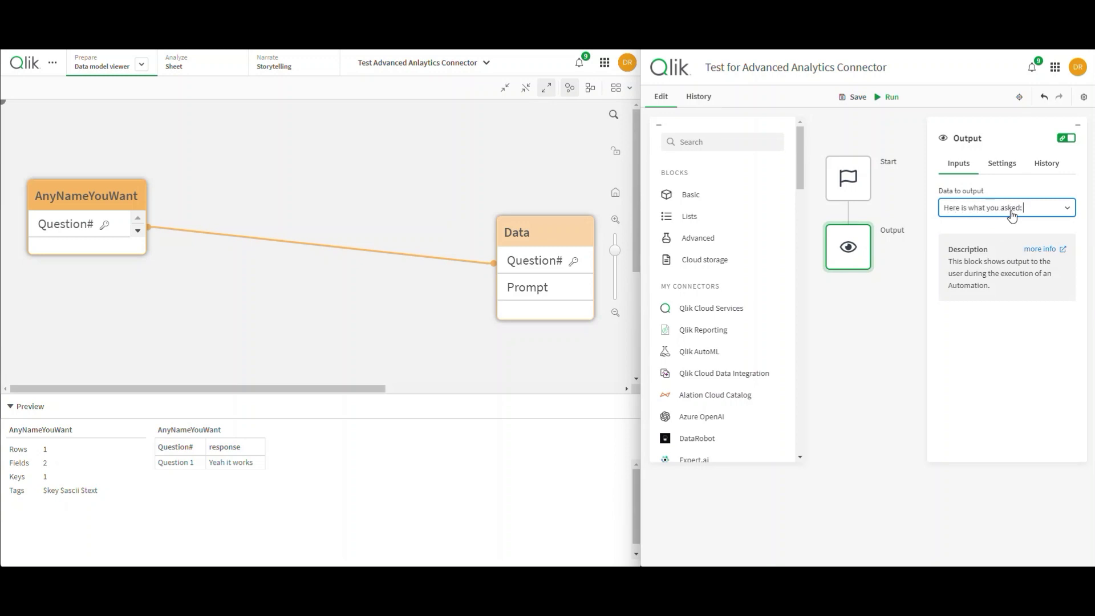
Append the first Prompt from list Start, taken from the Start block's earlier run output, to the Output block's text.
{"action": "left_click", "coordinate": [1068, 209]}
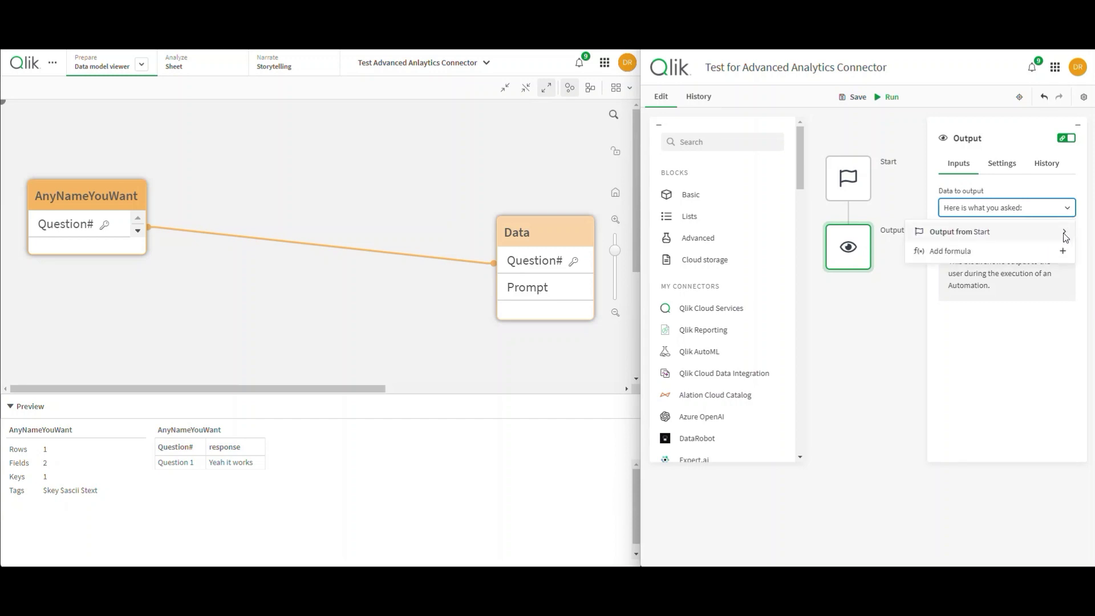
{"action": "left_click", "coordinate": [1065, 234]}
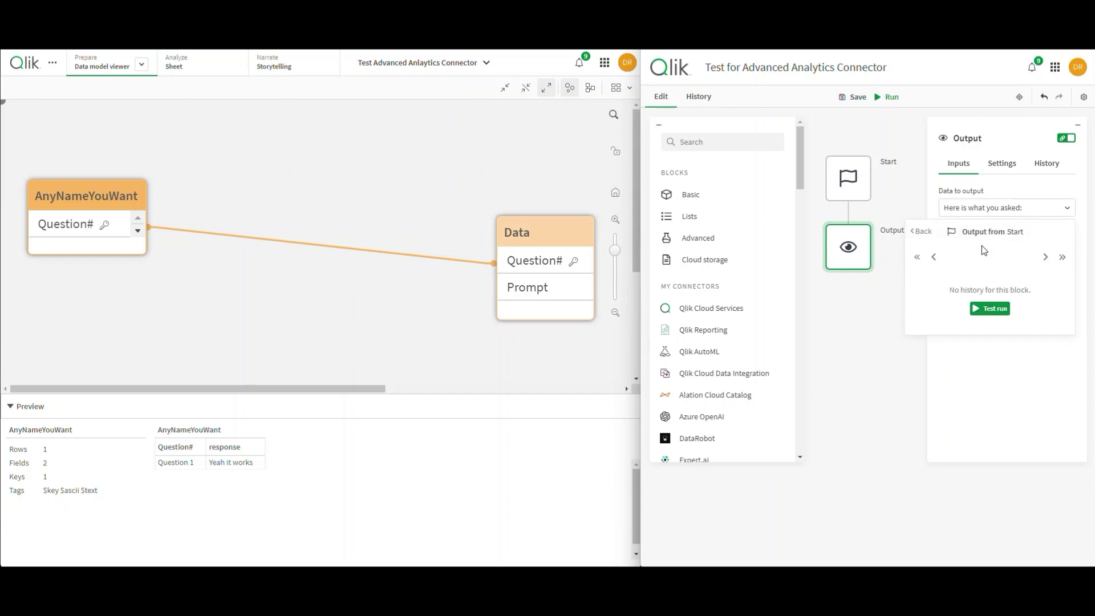
{"action": "left_click", "coordinate": [918, 257]}
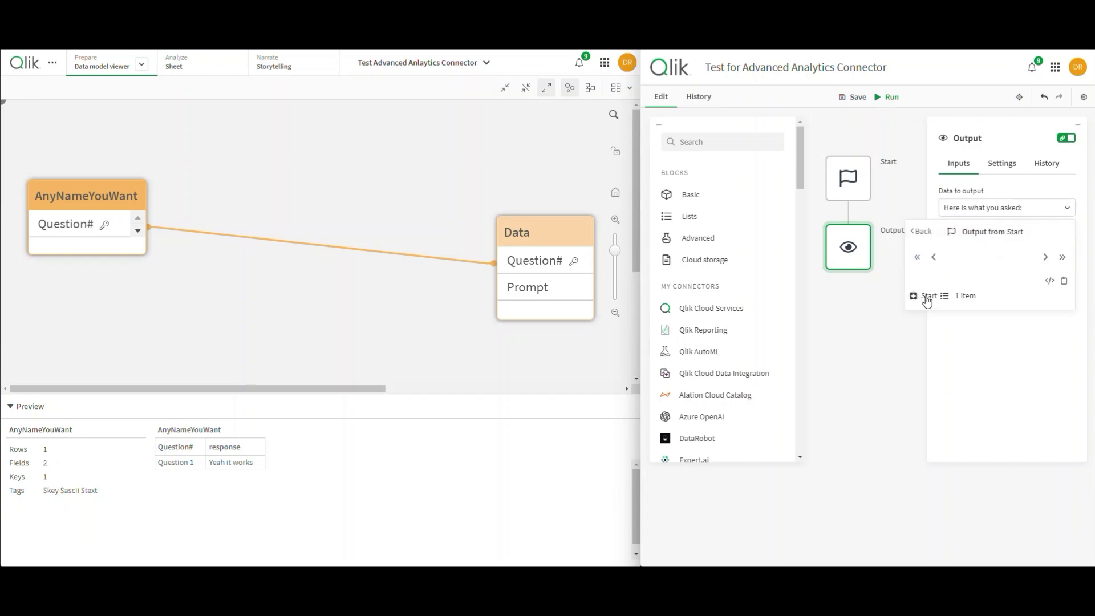
{"action": "left_click", "coordinate": [914, 296]}
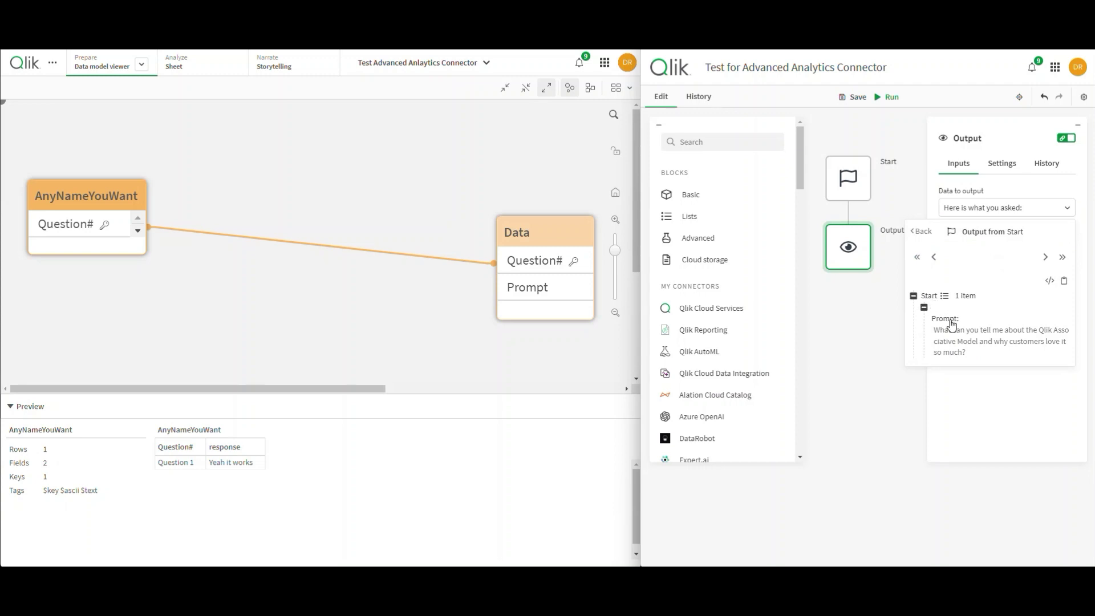
{"action": "left_click", "coordinate": [1050, 282]}
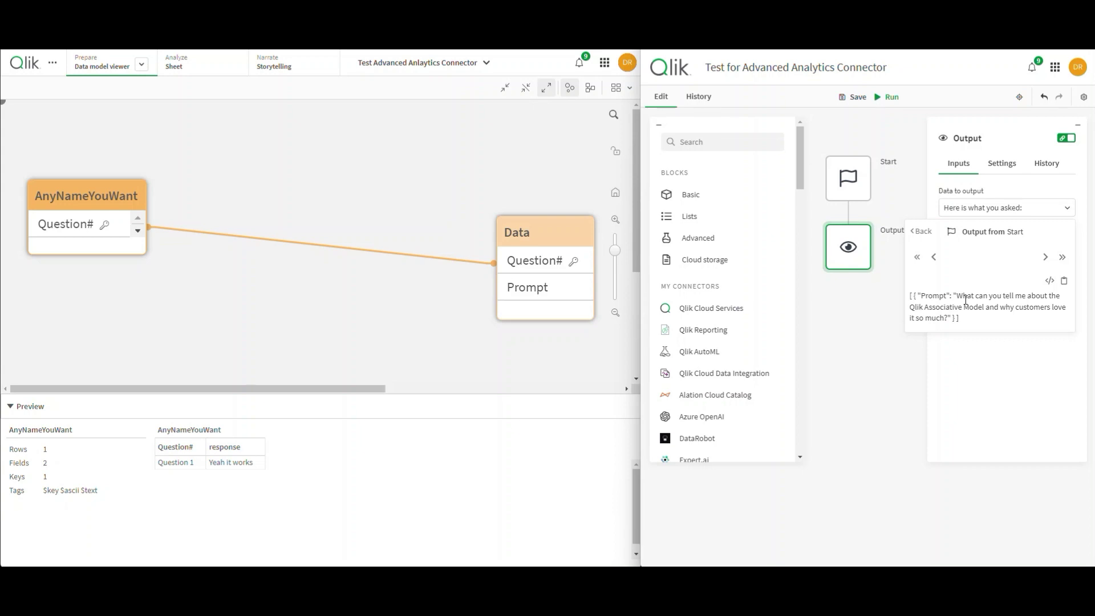
{"action": "left_click", "coordinate": [1050, 281]}
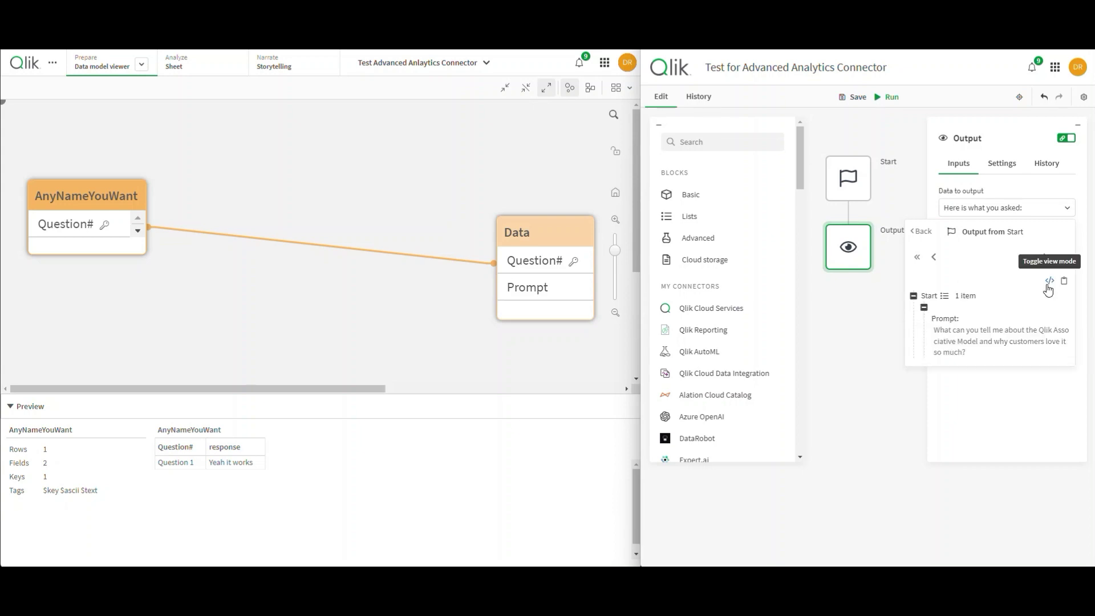
{"action": "left_click", "coordinate": [952, 318]}
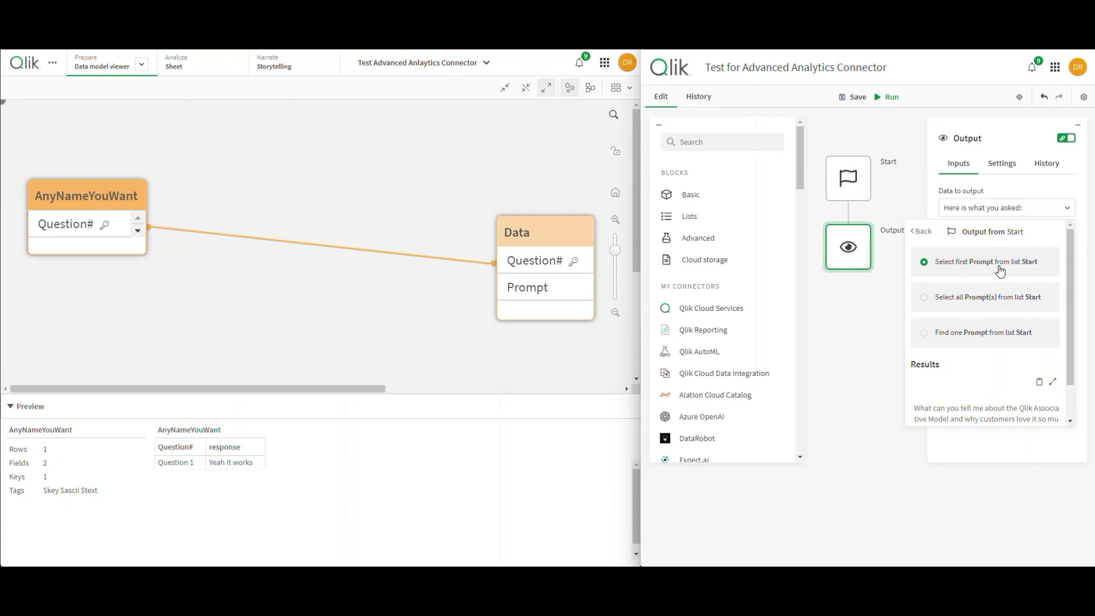
{"action": "scroll", "coordinate": [1002, 274], "scroll_direction": "down", "scroll_amount": 1}
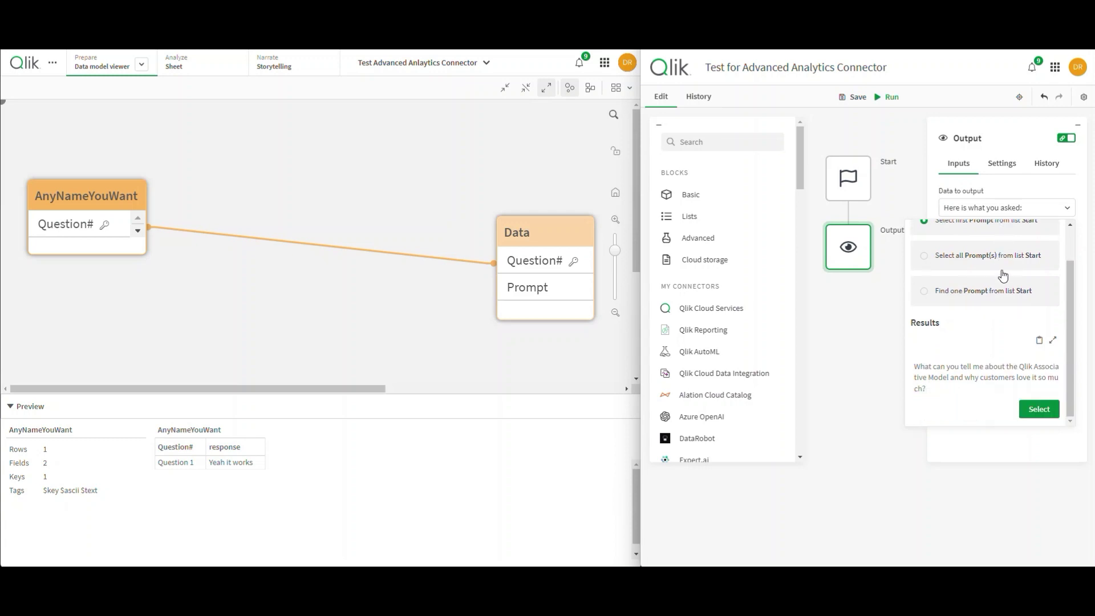
{"action": "left_click", "coordinate": [1039, 409]}
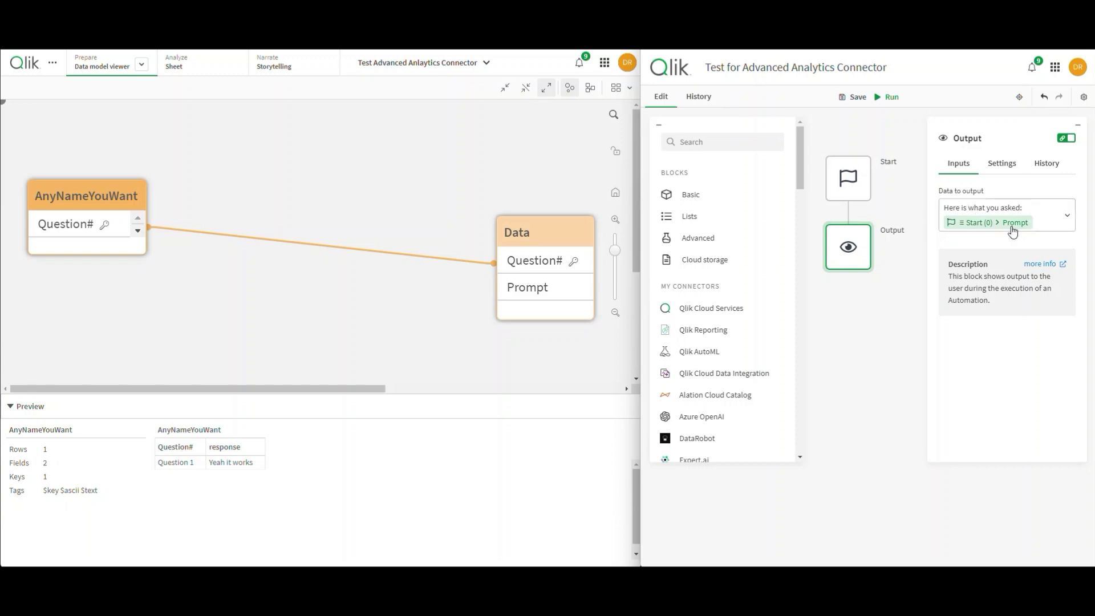
{"action": "left_click", "coordinate": [743, 200]}
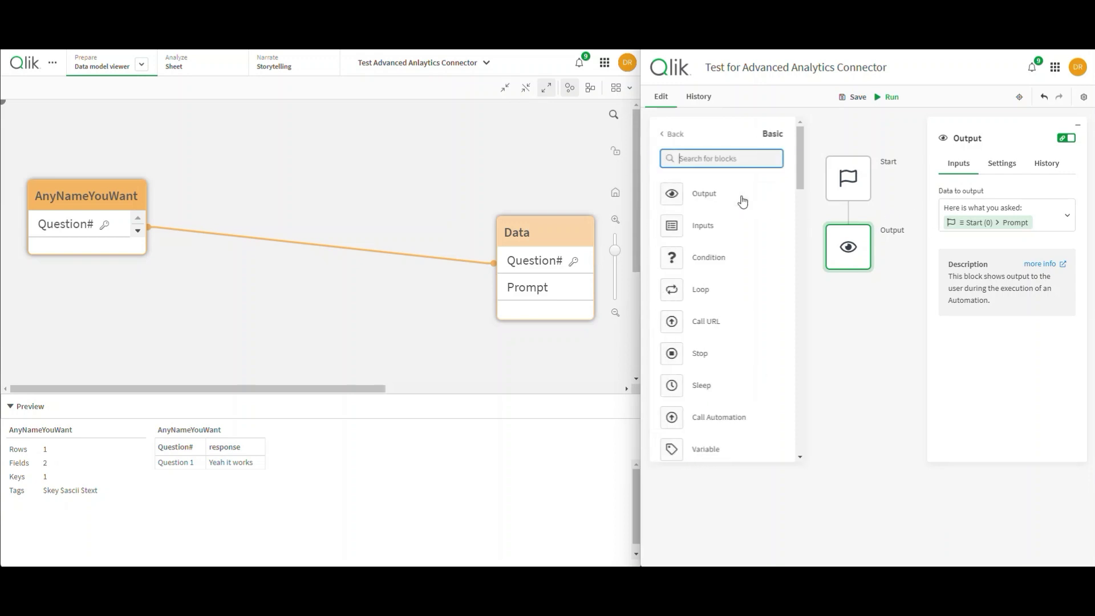
{"action": "scroll", "coordinate": [738, 194], "scroll_direction": "down", "scroll_amount": 1}
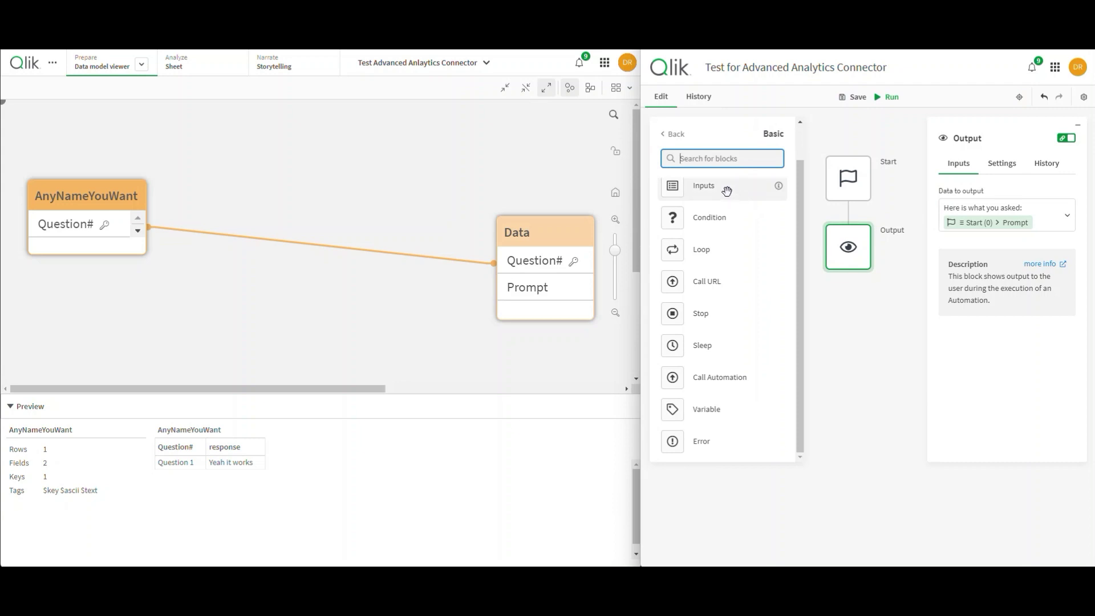
{"action": "left_click", "coordinate": [673, 134]}
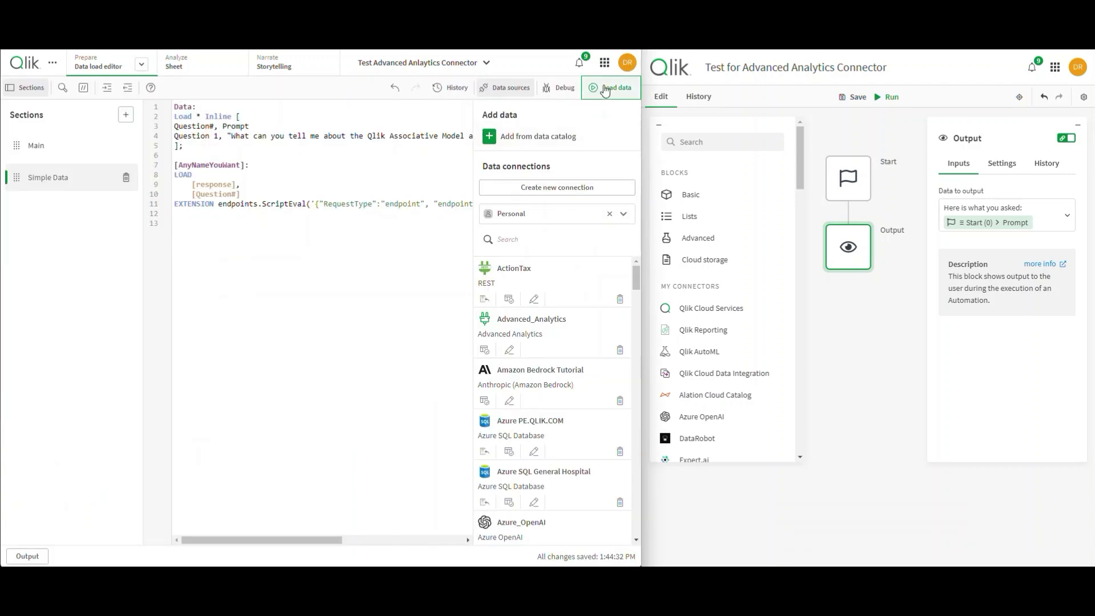
Reload the app's data and check the AnyNameYouWant table's response in the data model viewer preview.
{"action": "left_click", "coordinate": [606, 90]}
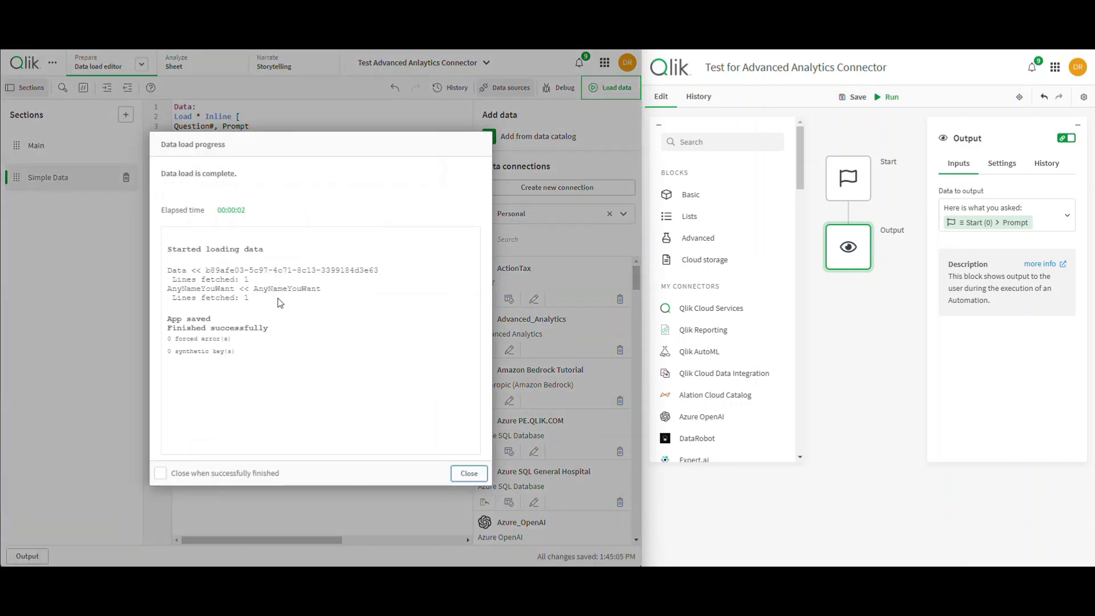
{"action": "left_click", "coordinate": [470, 474]}
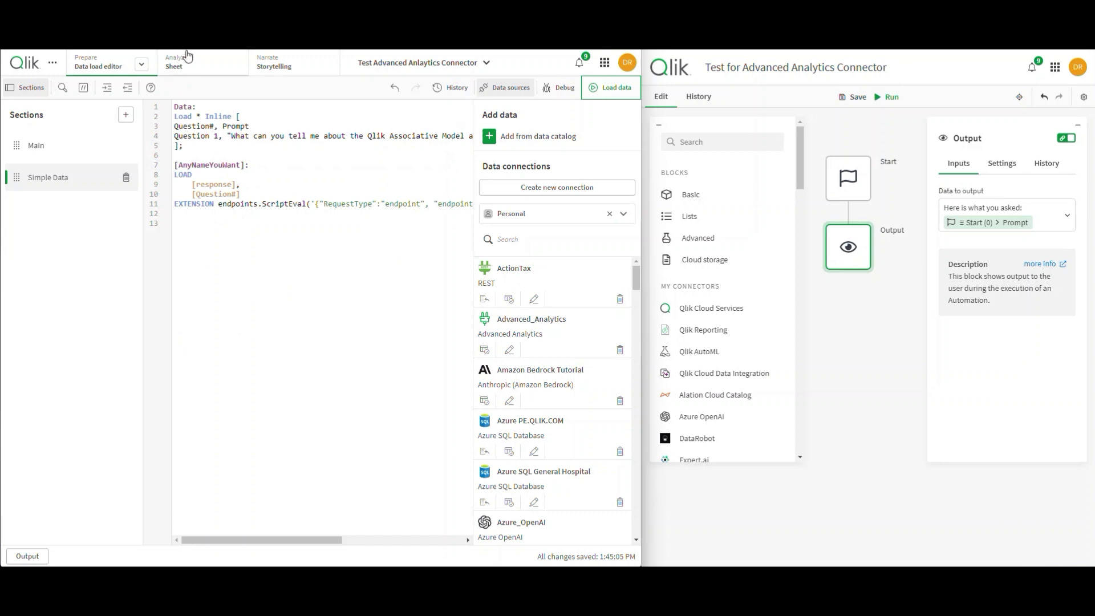
{"action": "left_click", "coordinate": [142, 64]}
{"action": "left_click", "coordinate": [103, 131]}
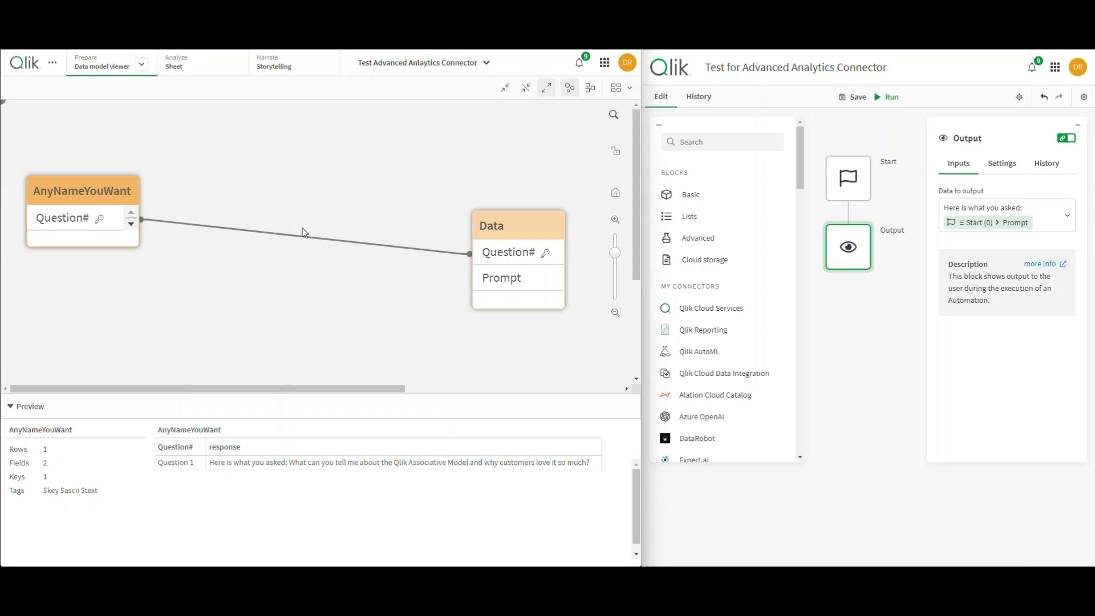
Open the measure expression of the text object on My new sheet and examine the fields it passes to Advanced_Analytics.
{"action": "left_click", "coordinate": [206, 70]}
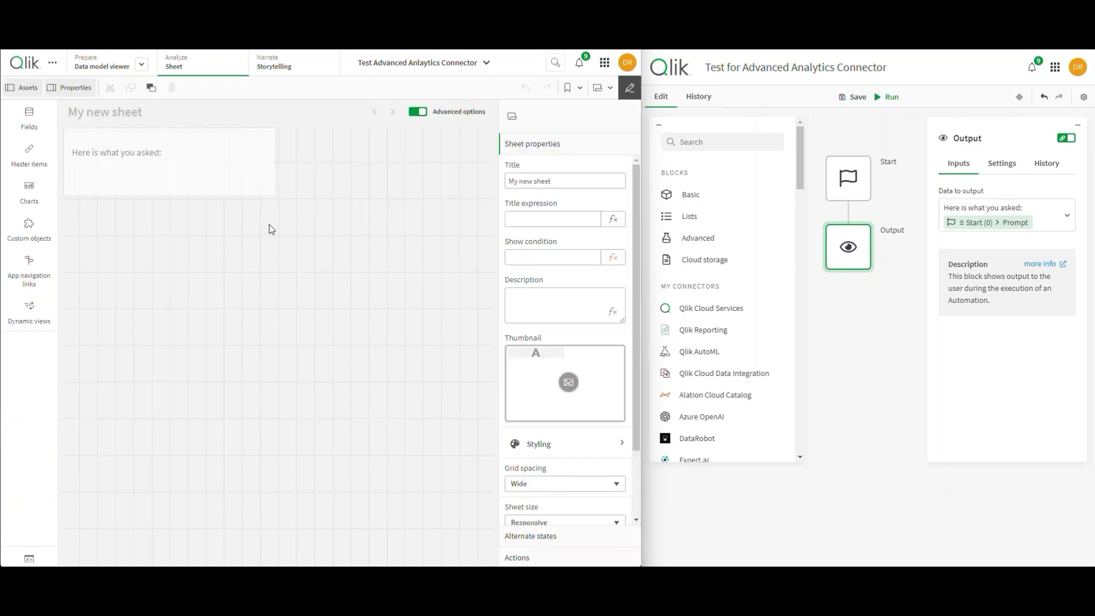
{"action": "left_click", "coordinate": [224, 188]}
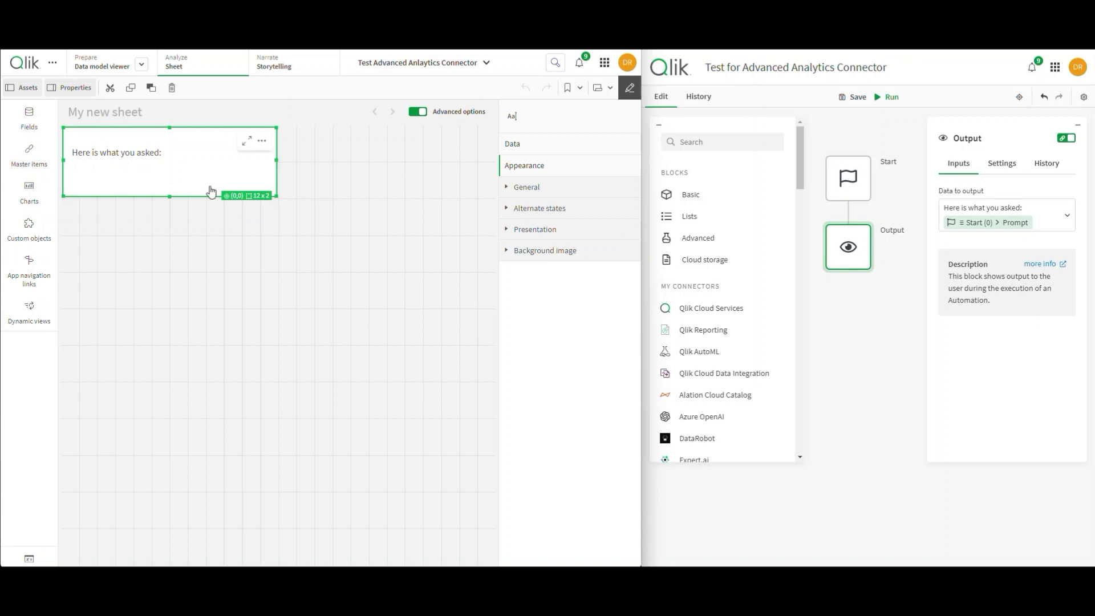
{"action": "left_click", "coordinate": [530, 145]}
{"action": "left_click", "coordinate": [587, 196]}
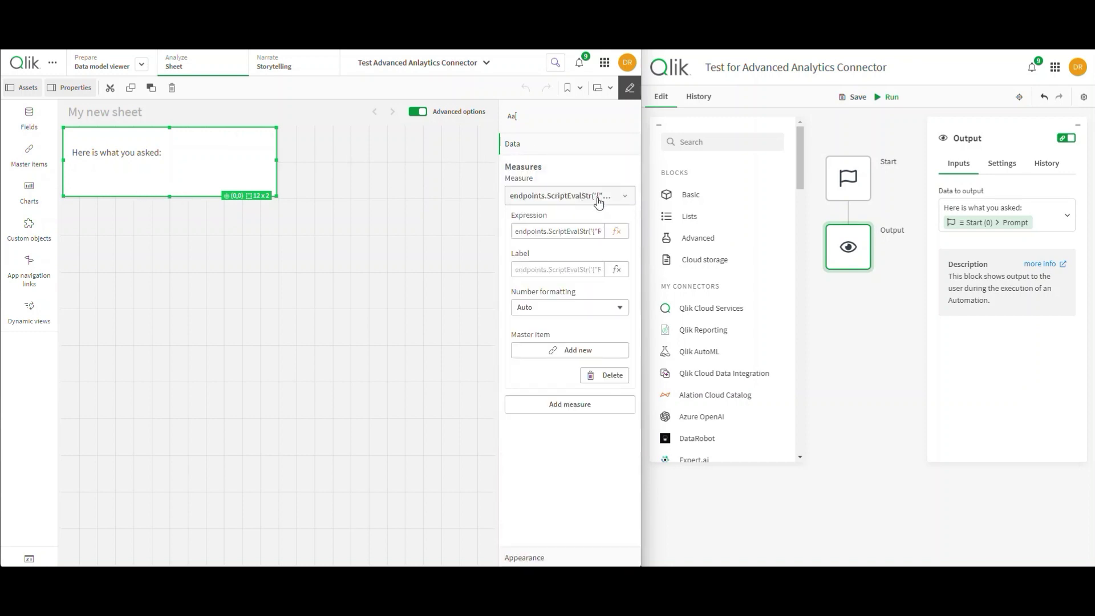
{"action": "left_click", "coordinate": [616, 234]}
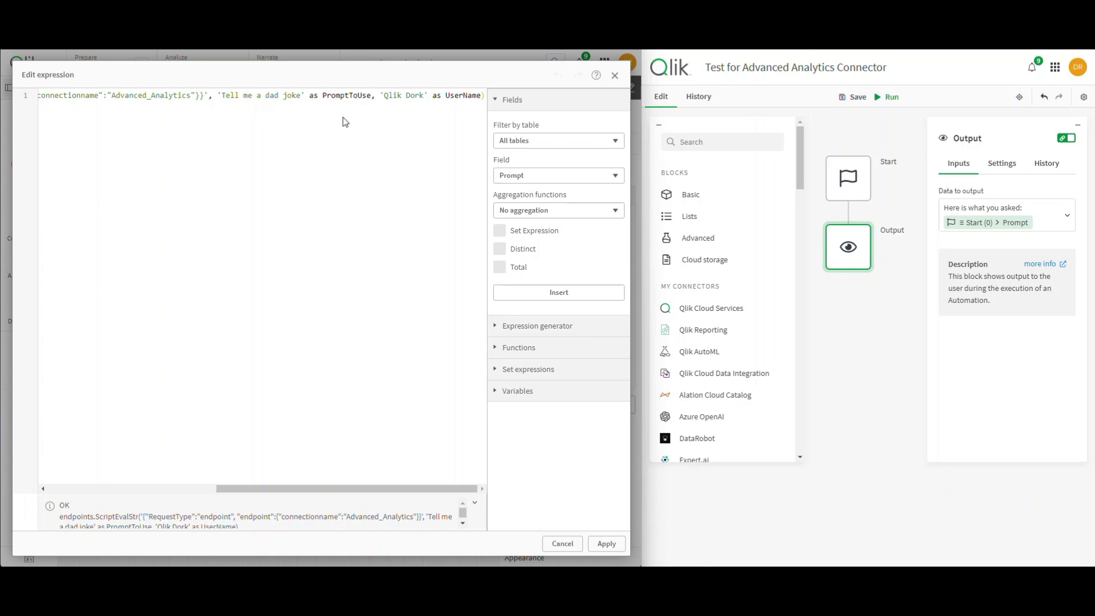
{"action": "left_click", "coordinate": [563, 544]}
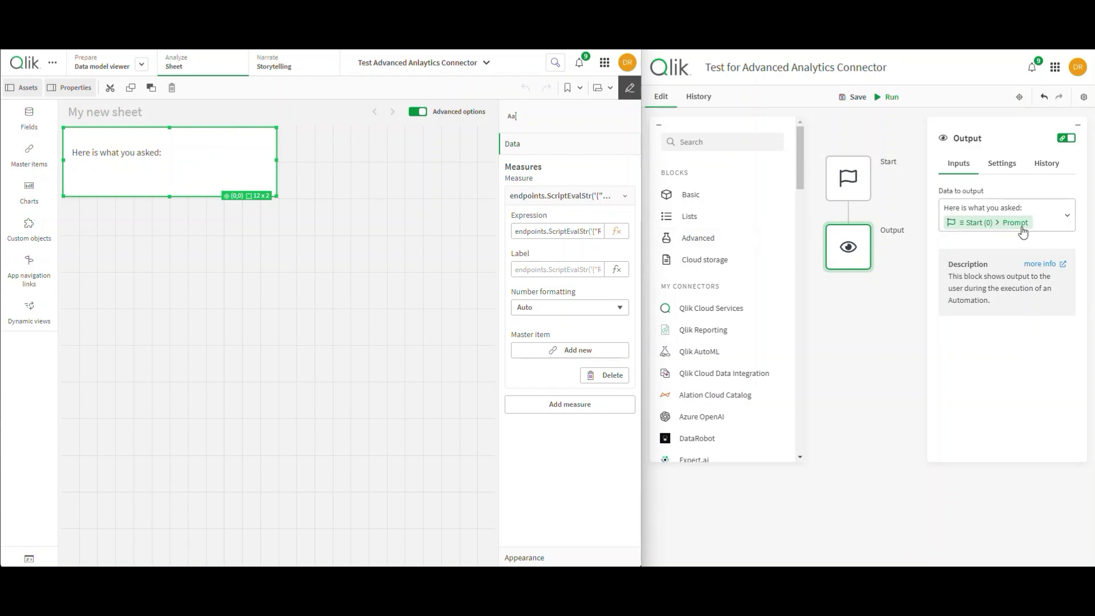
{"action": "left_click", "coordinate": [616, 231]}
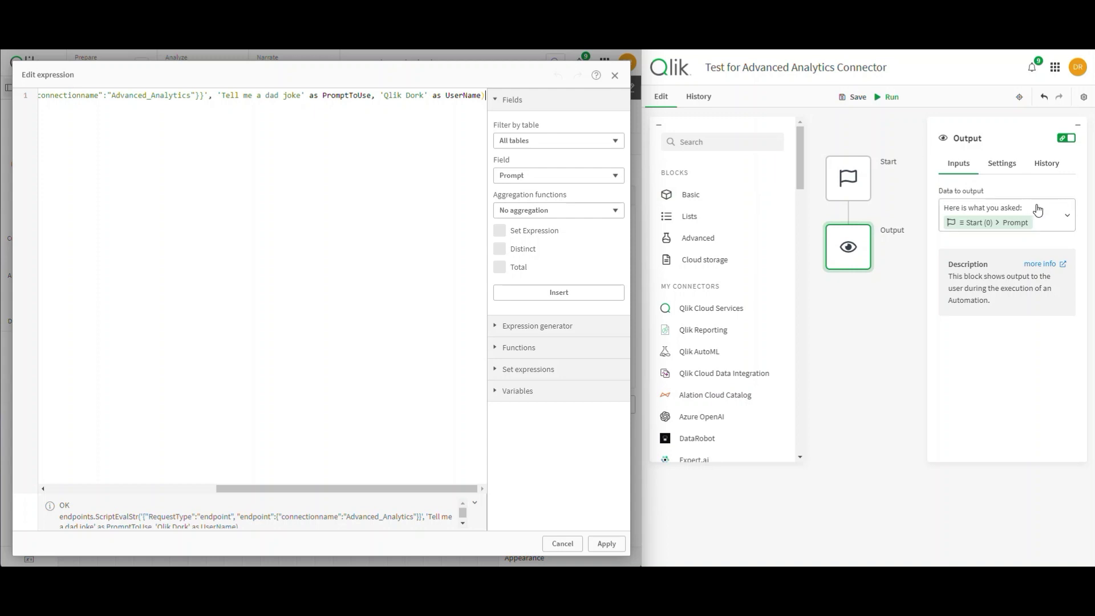
Edit the Output block's reference as raw text so it reads {$.Start[0].PromptToUse}.
{"action": "left_click", "coordinate": [1066, 138]}
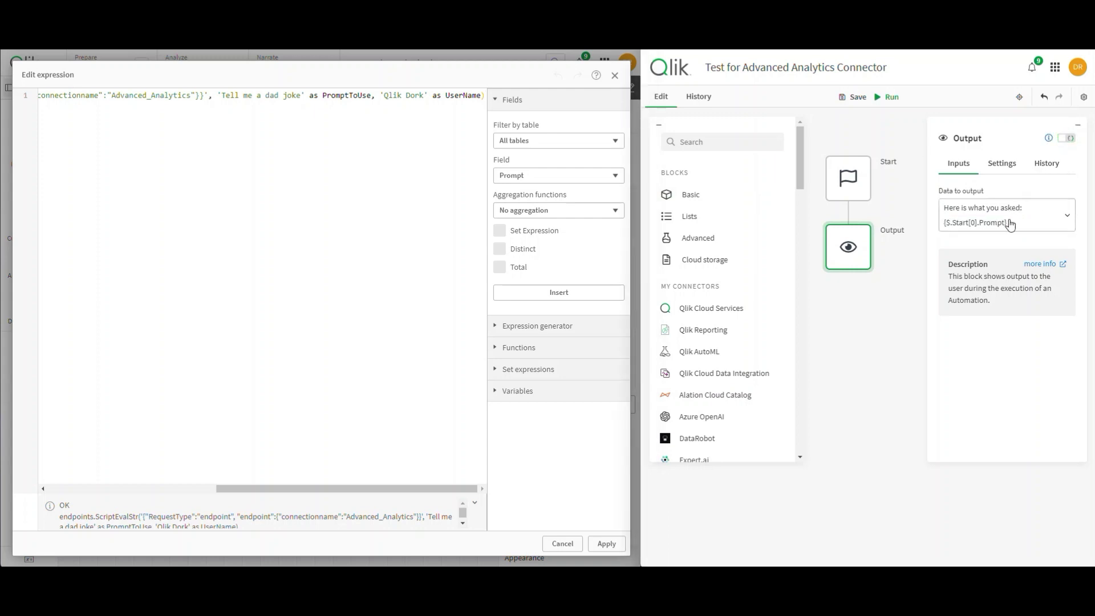
{"action": "left_click", "coordinate": [1006, 226]}
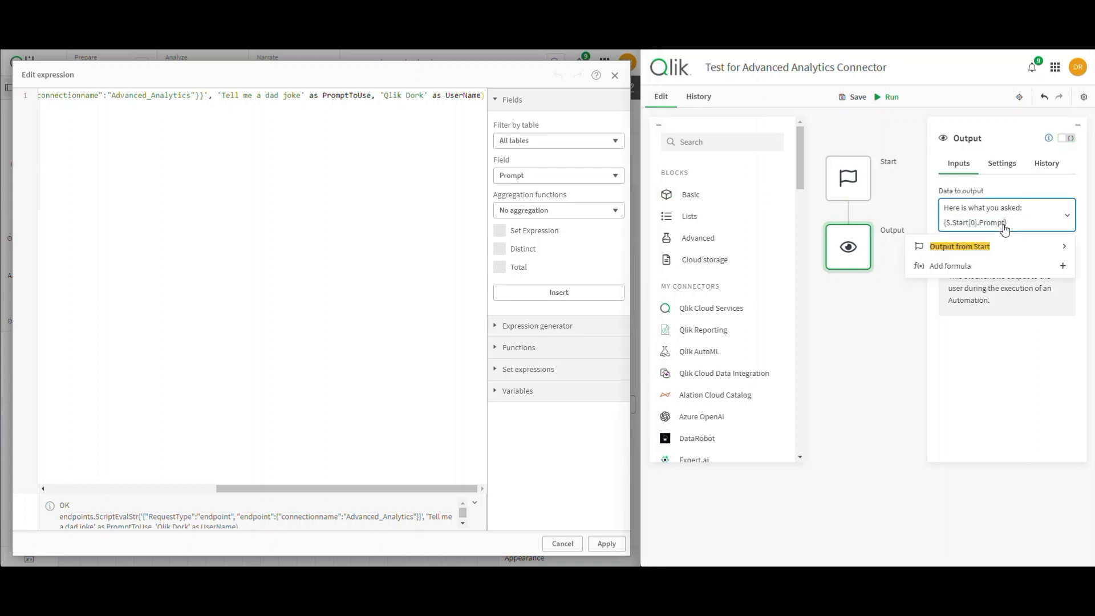
{"action": "type", "text": "R"}
{"action": "key", "text": "BackSpace"}
{"action": "type", "text": "ToUse"}
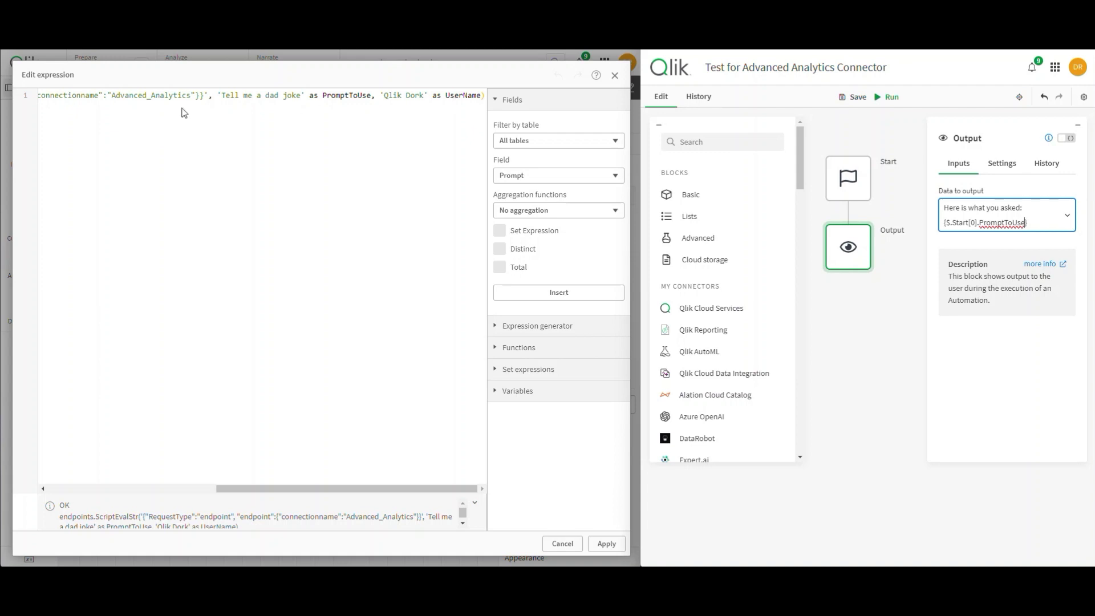
Change the prompt in the text object's measure expression to 'Tell me a funny dad joke' and apply it.
{"action": "left_click_drag", "start_coordinate": [206, 97], "coordinate": [39, 96]}
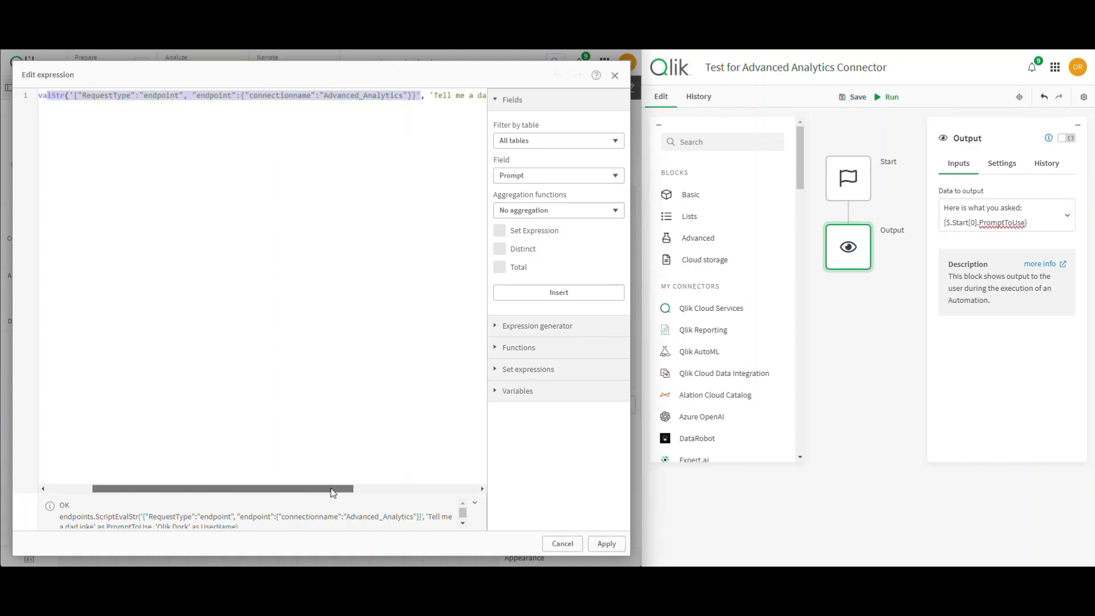
{"action": "left_click_drag", "start_coordinate": [313, 489], "coordinate": [467, 487]}
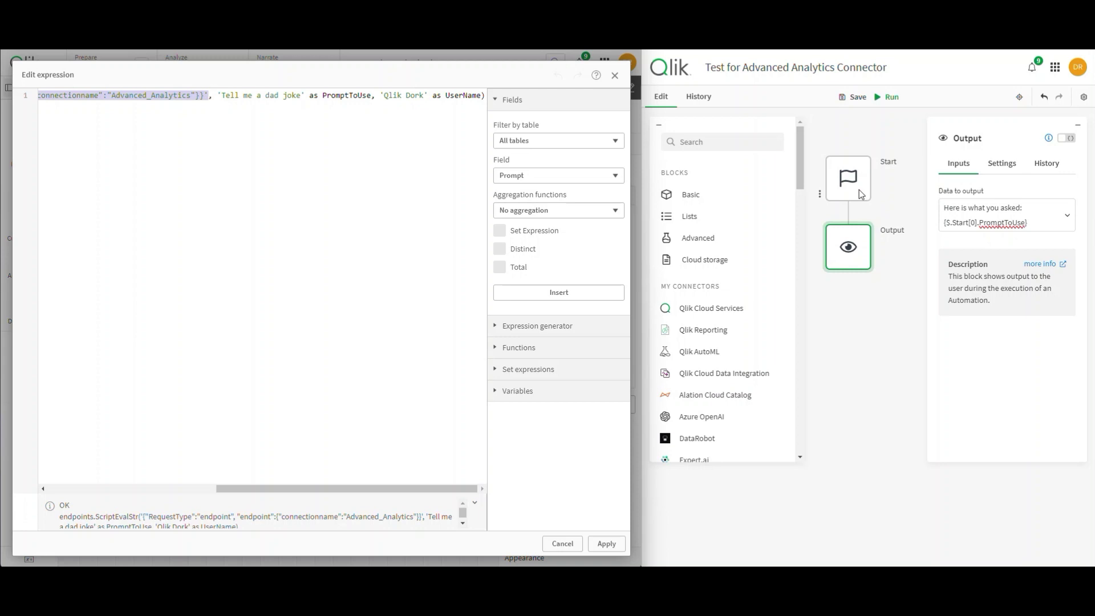
{"action": "left_click", "coordinate": [265, 94]}
{"action": "type", "text": "fun"}
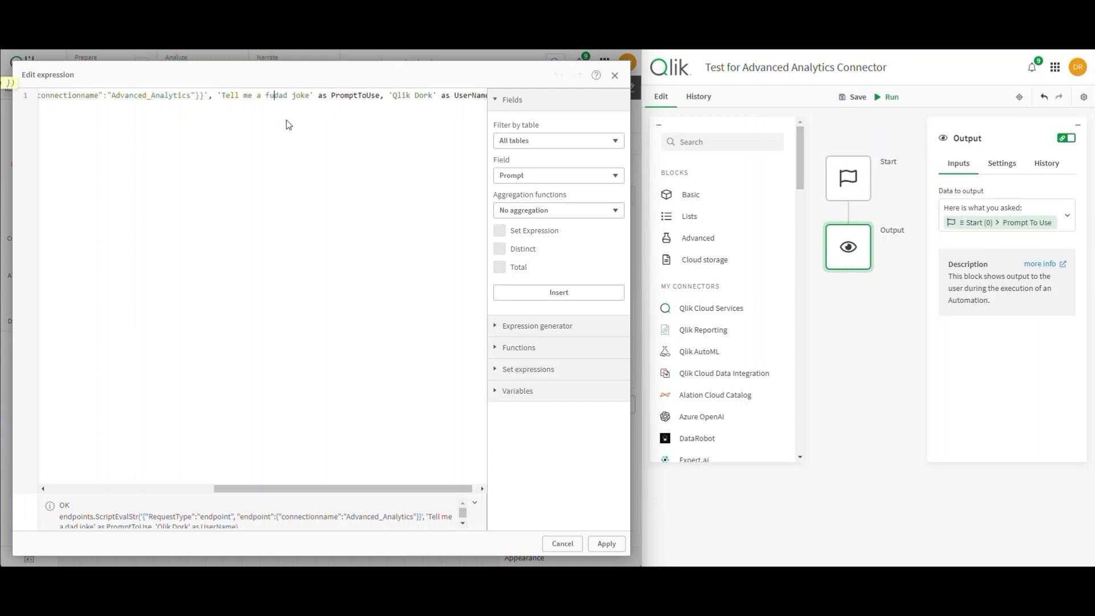
{"action": "type", "text": "ny"}
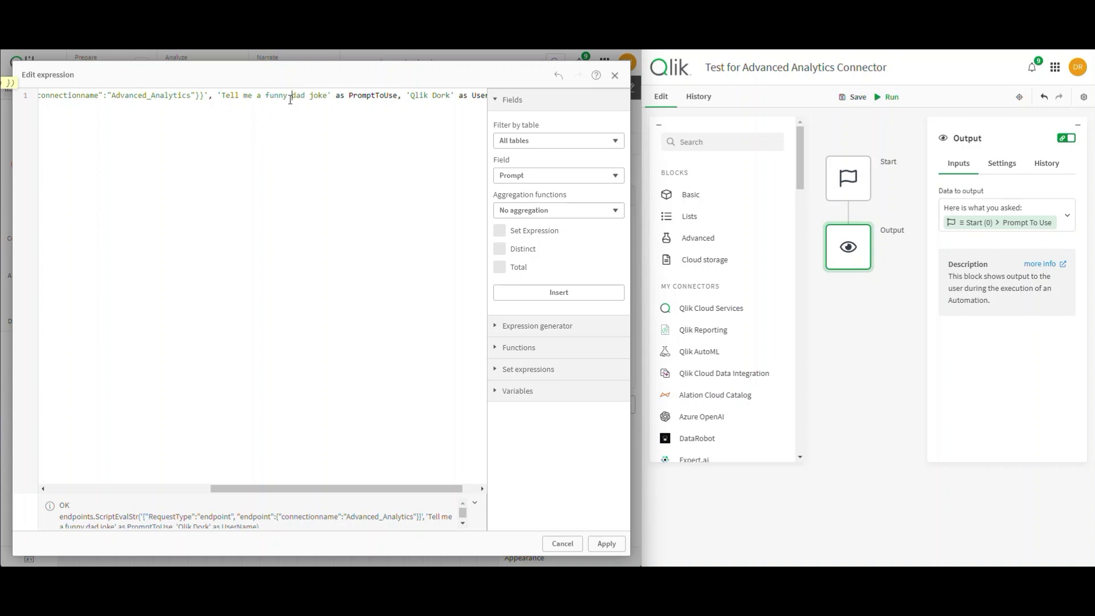
{"action": "left_click", "coordinate": [606, 543]}
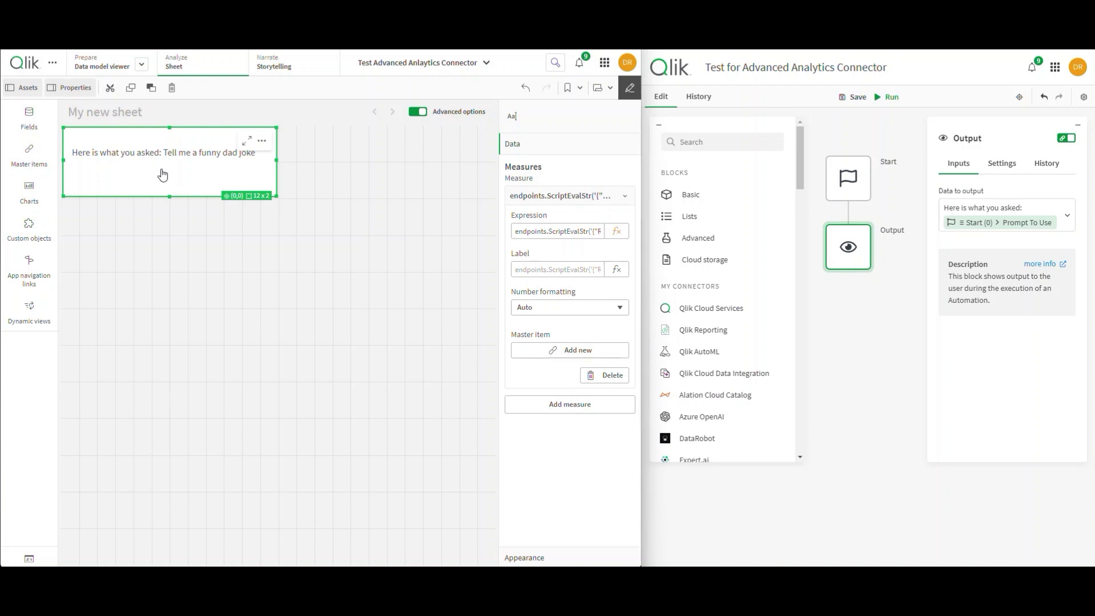
Add a table below the text object and widen it across the sheet to a size of 24 x 4.
{"action": "left_click", "coordinate": [28, 191]}
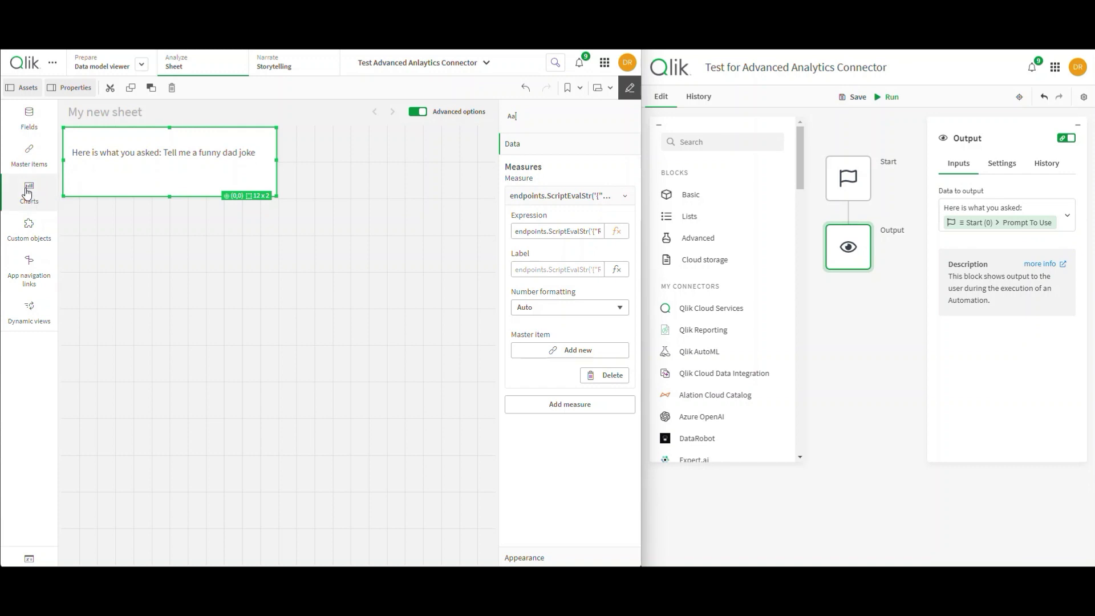
{"action": "scroll", "coordinate": [99, 365], "scroll_direction": "down", "scroll_amount": 3}
{"action": "left_click_drag", "start_coordinate": [97, 471], "coordinate": [302, 311]}
{"action": "left_click_drag", "start_coordinate": [335, 274], "coordinate": [494, 275]}
Add the Question# and Prompt fields as dimension columns of the table.
{"action": "left_click", "coordinate": [403, 279]}
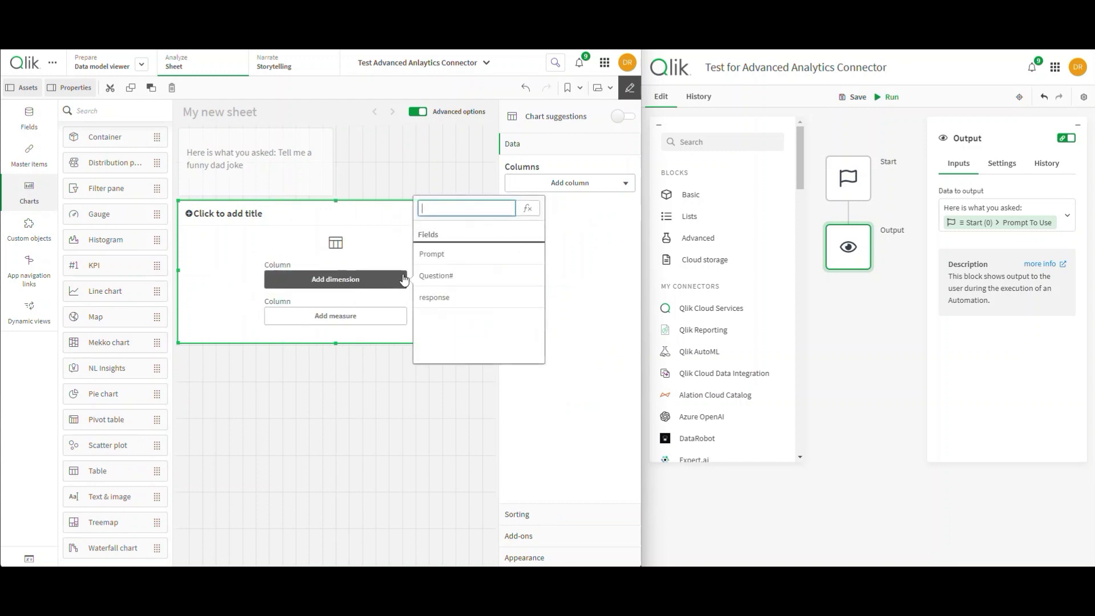
{"action": "left_click", "coordinate": [460, 279]}
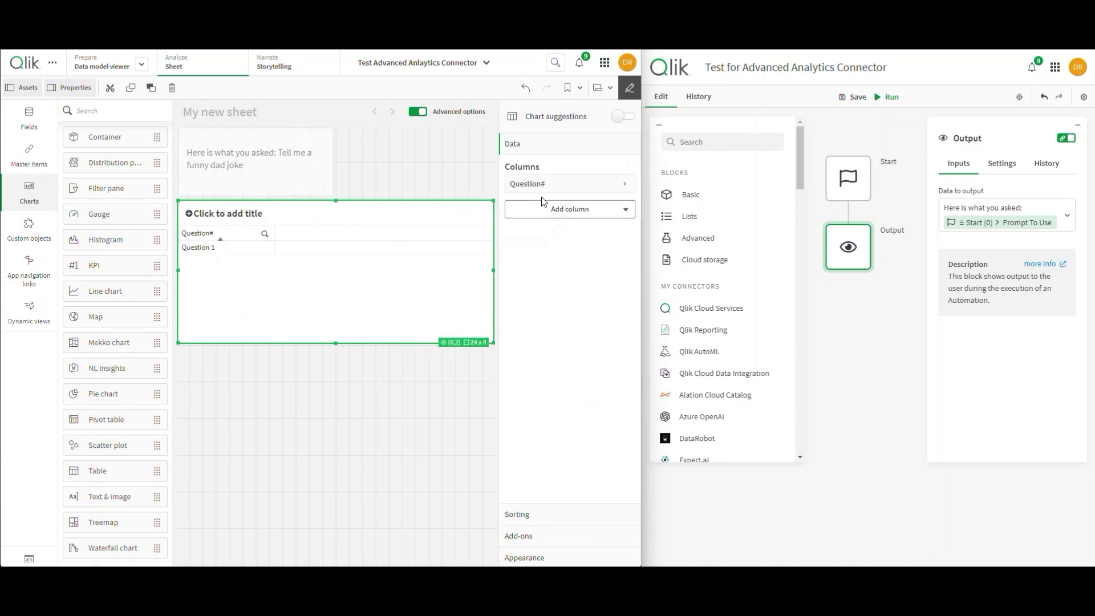
{"action": "left_click", "coordinate": [564, 208]}
{"action": "left_click", "coordinate": [568, 238]}
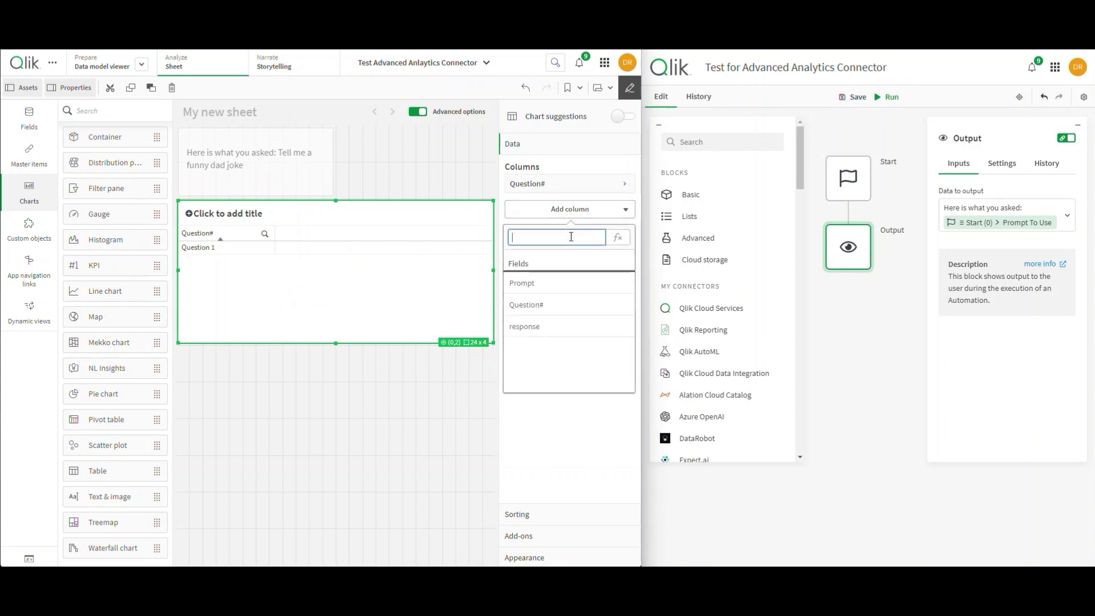
{"action": "left_click", "coordinate": [542, 286]}
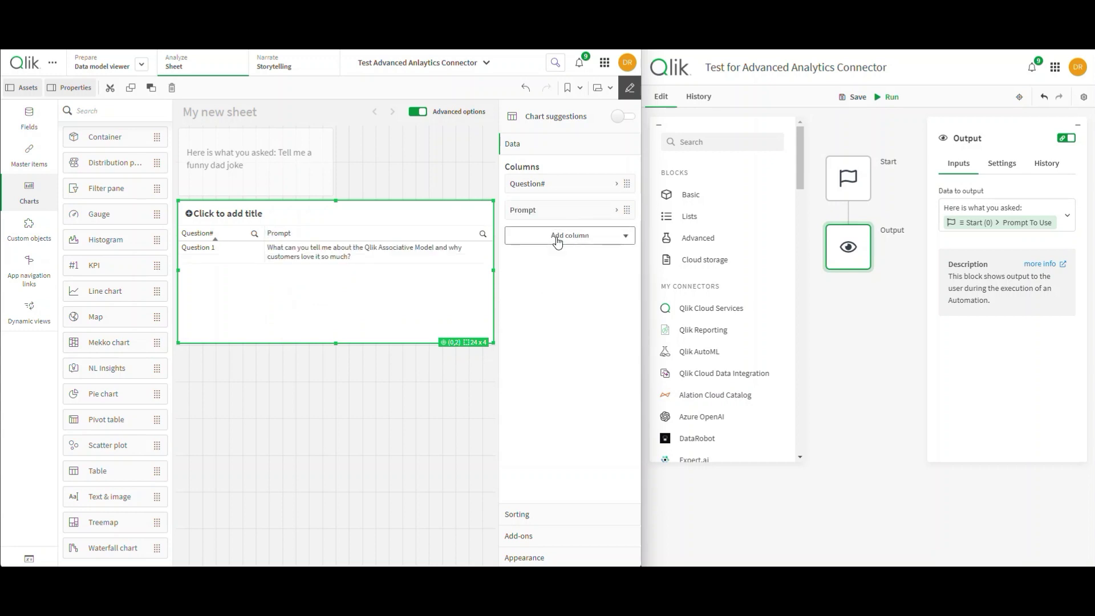
Add a measure column with the expression endpoints.ScriptEvalStr('{"RequestType":"endpoint", "endpoint":{"connectionname":"Advanced_Analytics"}}', Prompt as PromptToUse).
{"action": "left_click", "coordinate": [558, 242]}
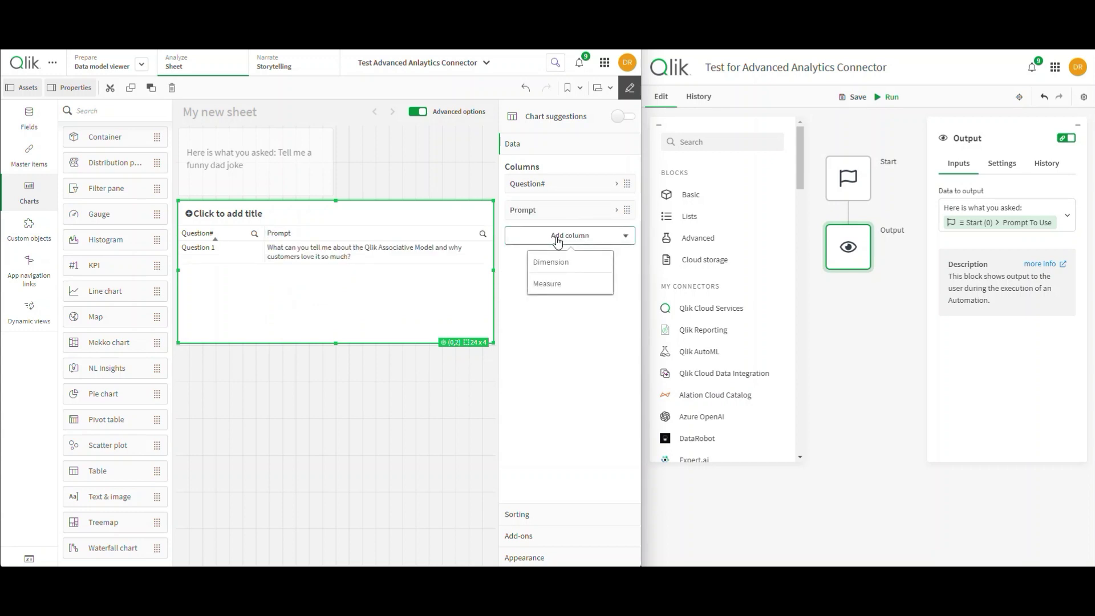
{"action": "left_click", "coordinate": [557, 288]}
{"action": "left_click", "coordinate": [618, 264]}
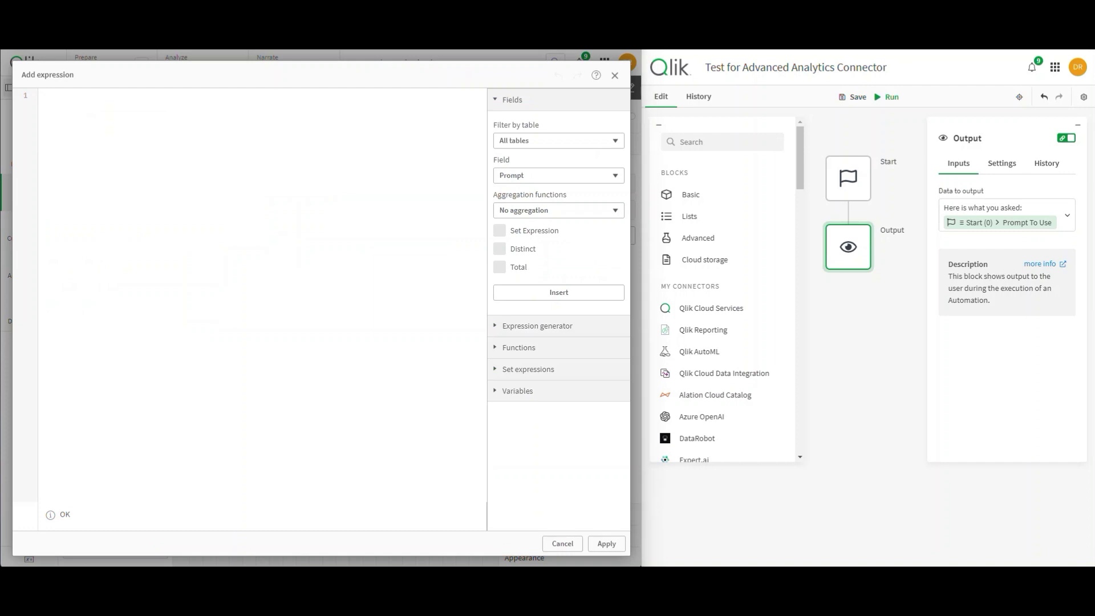
{"action": "type", "text": "endpoints.ScriptEvalStr('{\"RequestType\":\"endpoint\", \"endpoint\":{\"connectionname\":\"Advanced_Analytics\"}}', Prompt)"}
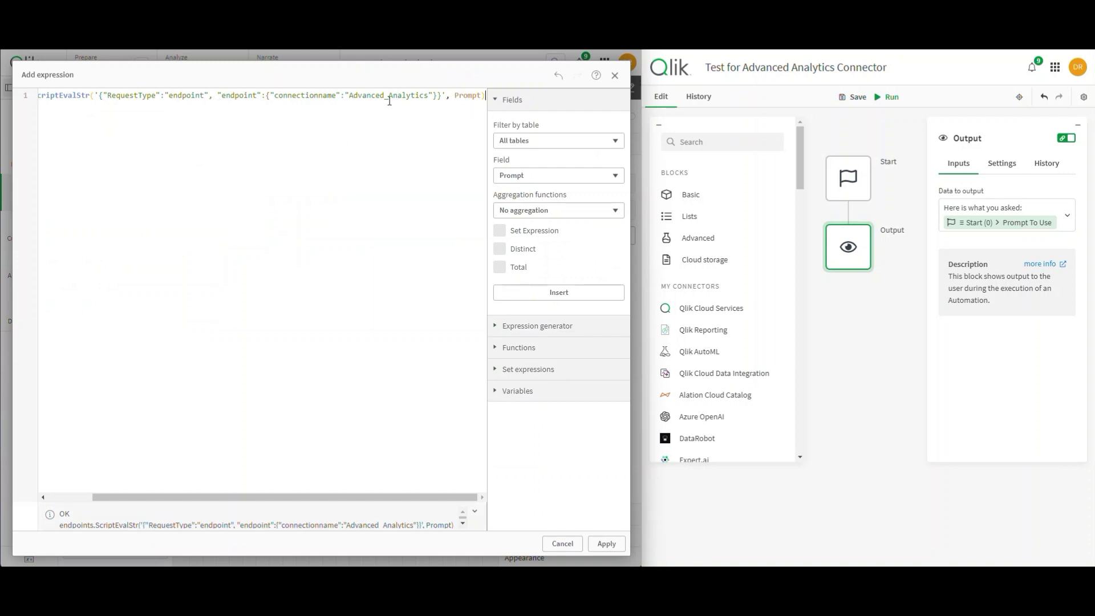
{"action": "left_click", "coordinate": [482, 96]}
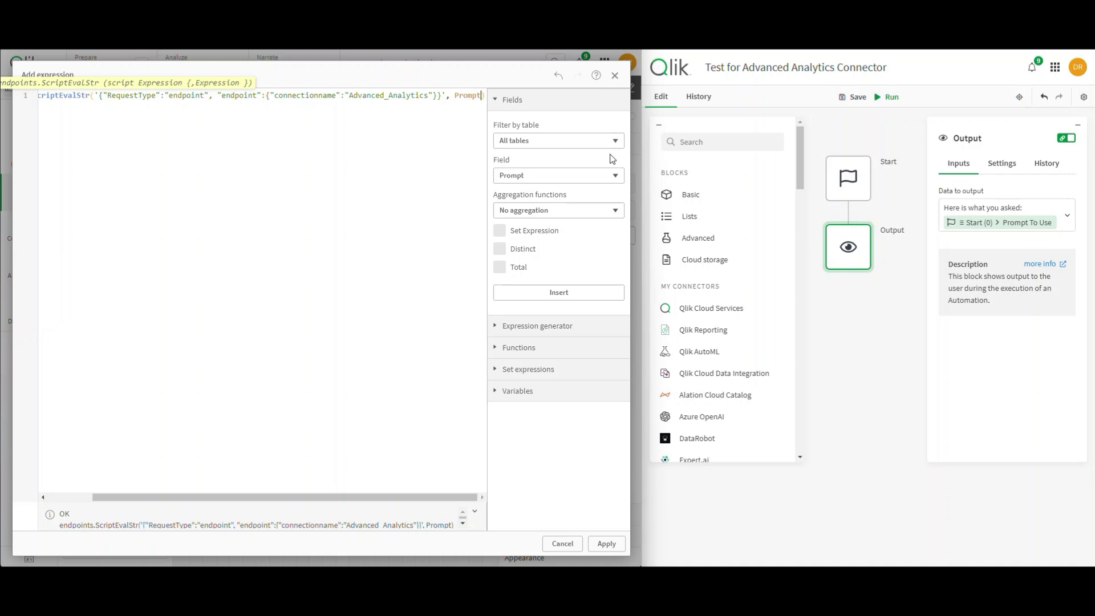
{"action": "type", "text": "a"}
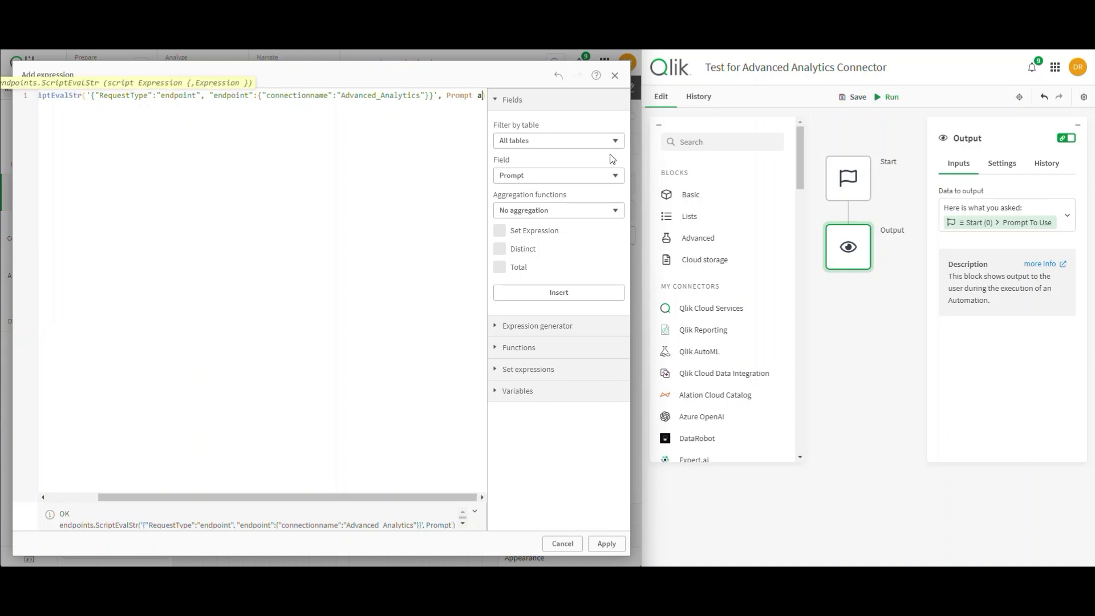
{"action": "type", "text": "s PromptT"}
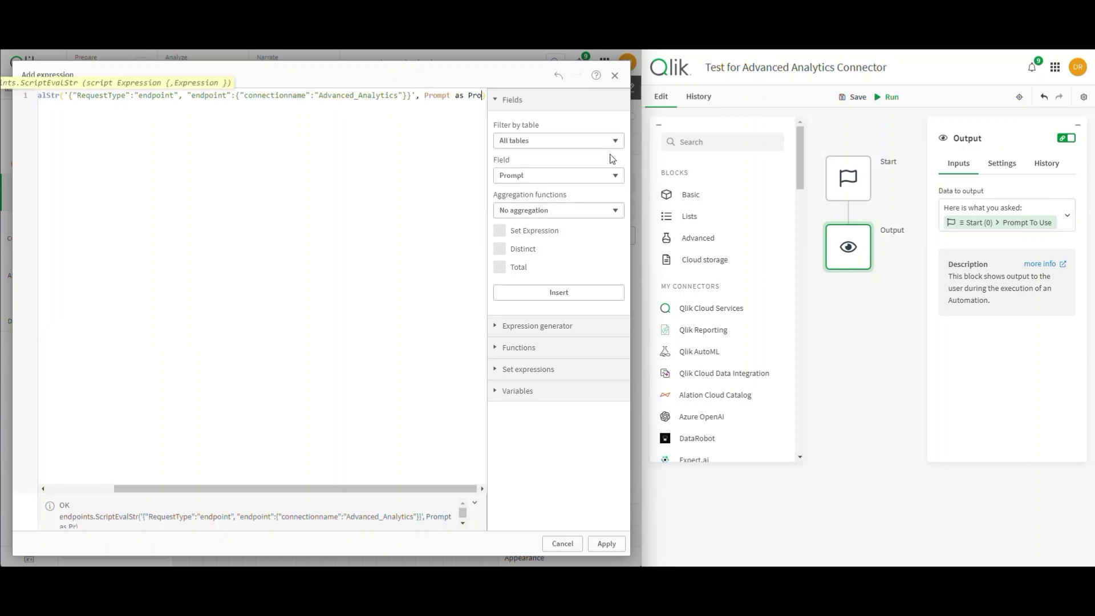
{"action": "type", "text": "oUse"}
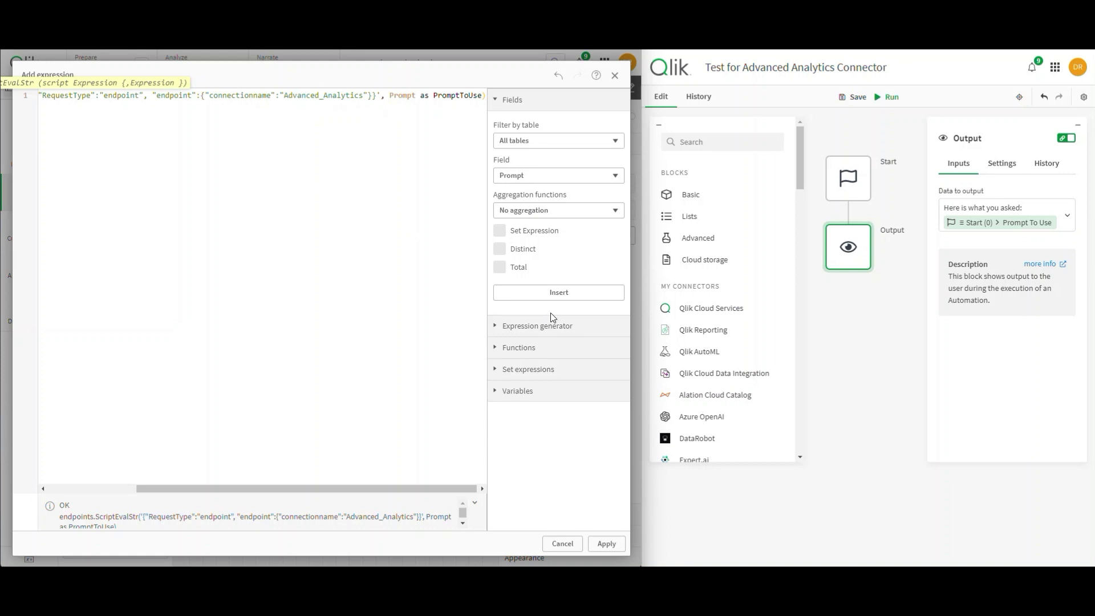
{"action": "left_click", "coordinate": [607, 544]}
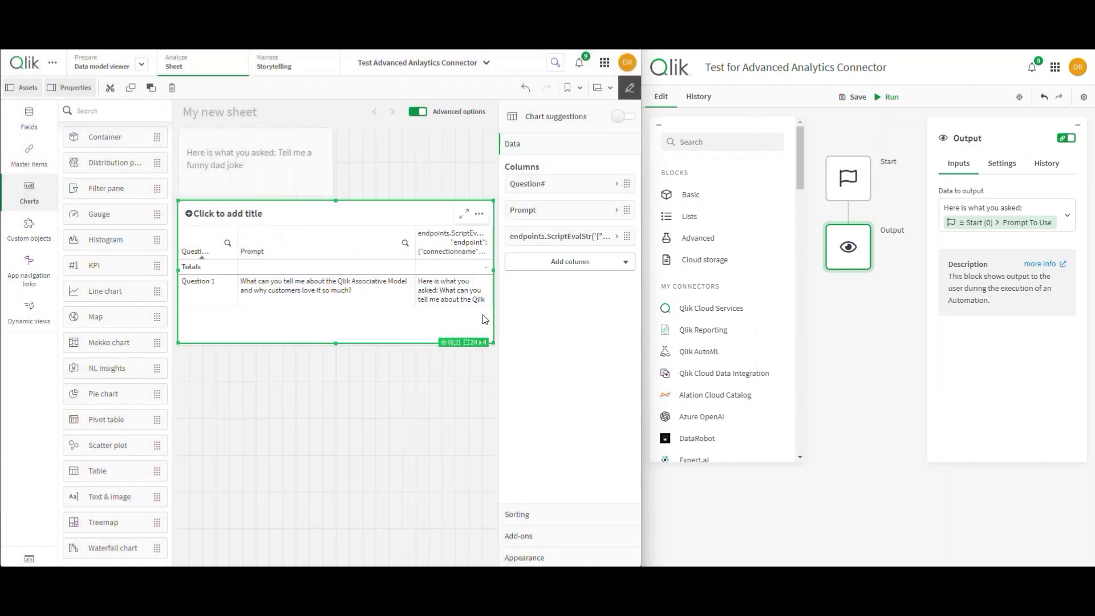
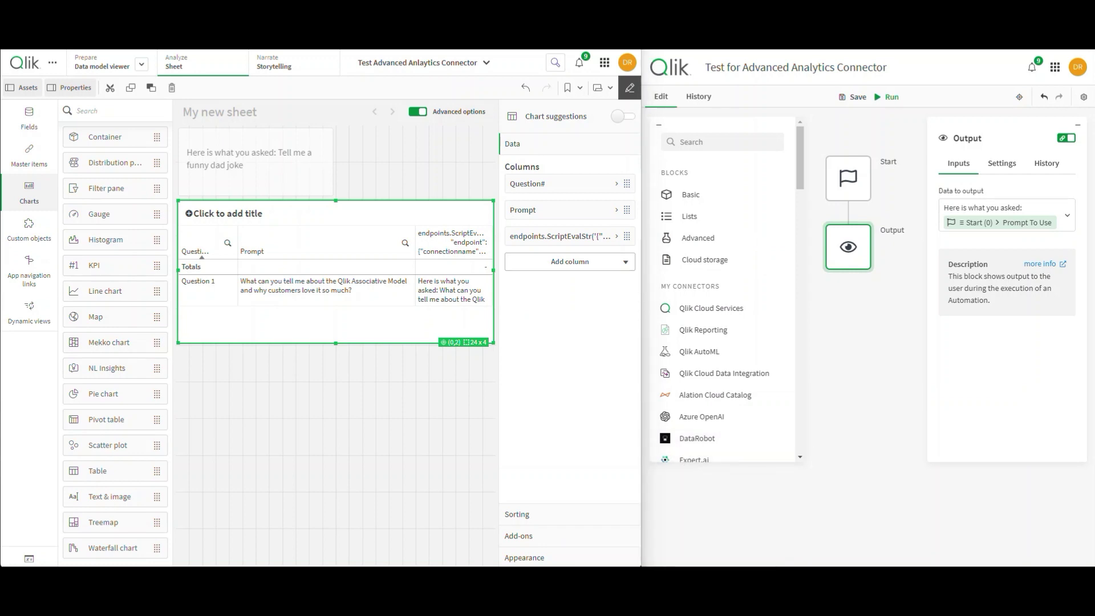
Switch to Postman to examine the Gemini generateContent POST request and its JSON body, and return to the Qlik windows.
{"action": "key", "text": "alt+Tab"}
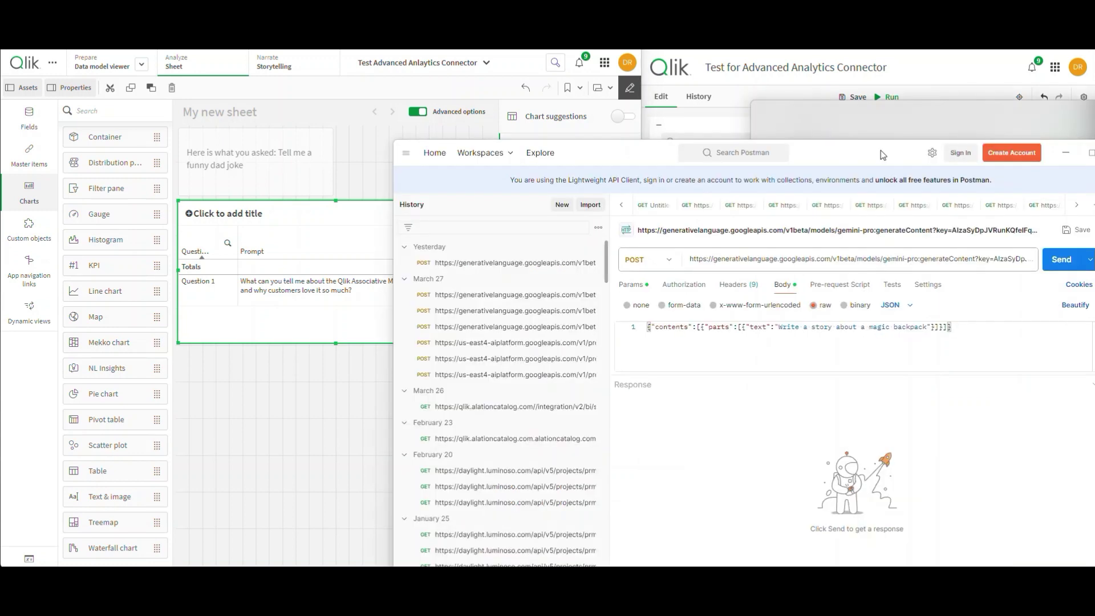
{"action": "left_click_drag", "start_coordinate": [881, 150], "coordinate": [673, 80]}
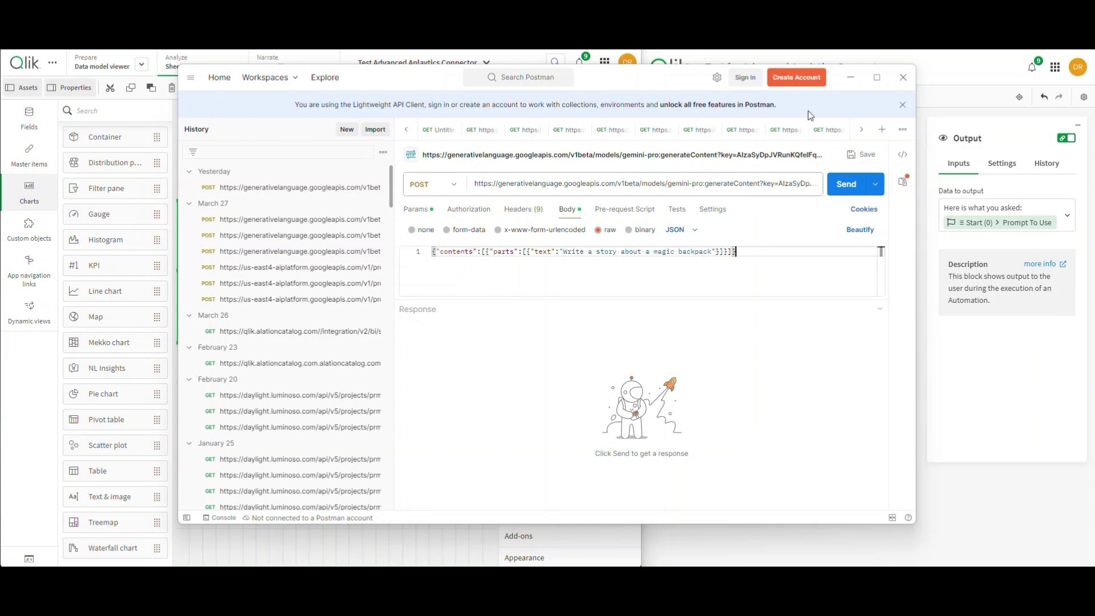
{"action": "left_click", "coordinate": [849, 80]}
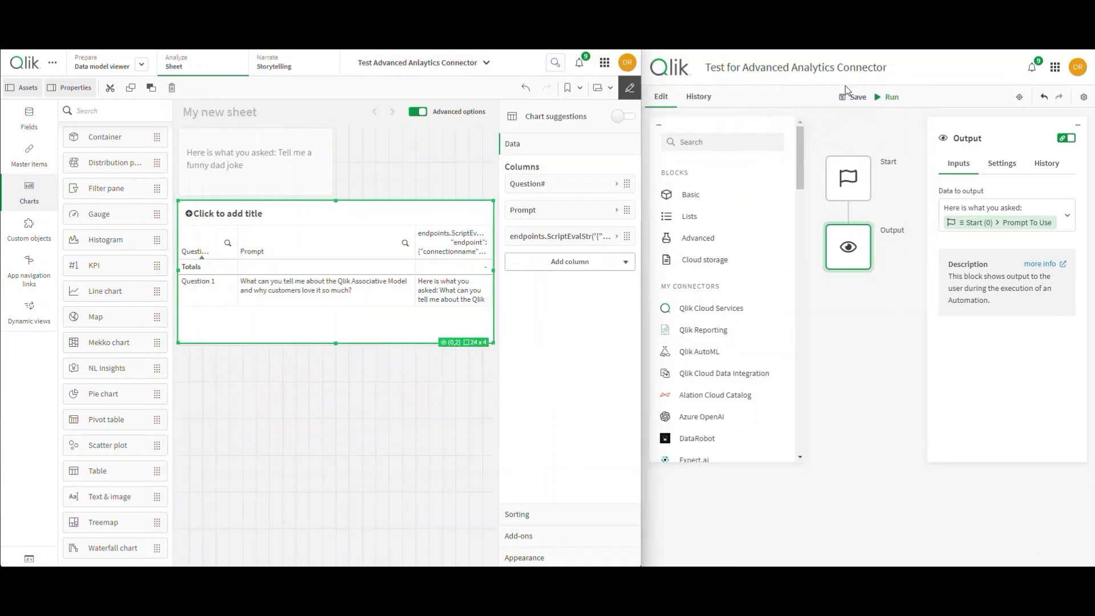
Insert a Call URL block between Start and Output, set its method to POST and enable raw input for its params.
{"action": "left_click", "coordinate": [702, 194]}
{"action": "left_click_drag", "start_coordinate": [704, 321], "coordinate": [848, 240]}
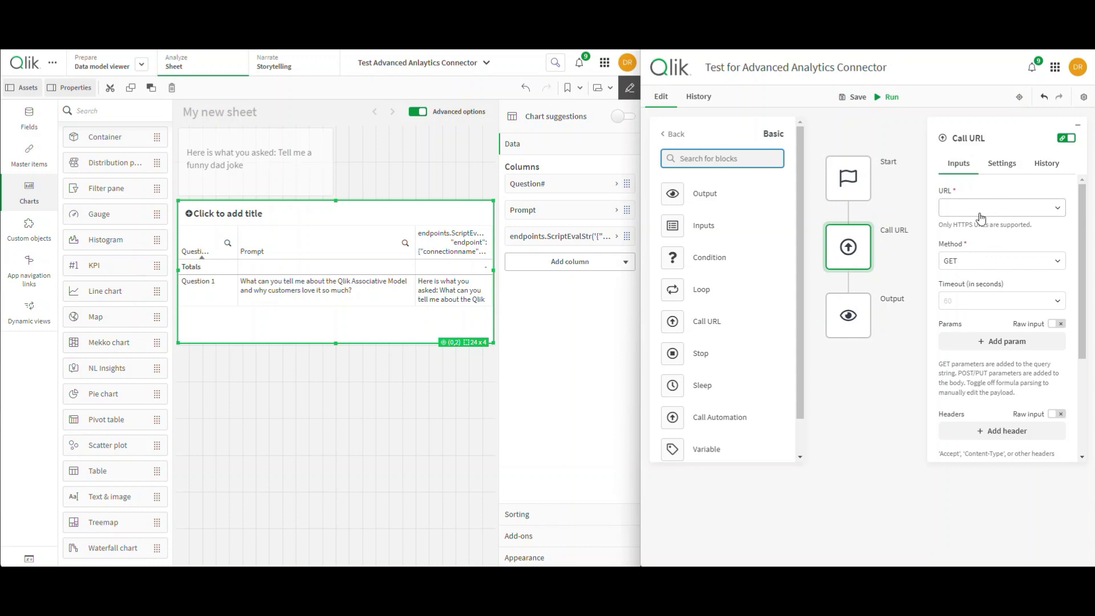
{"action": "left_click", "coordinate": [981, 263]}
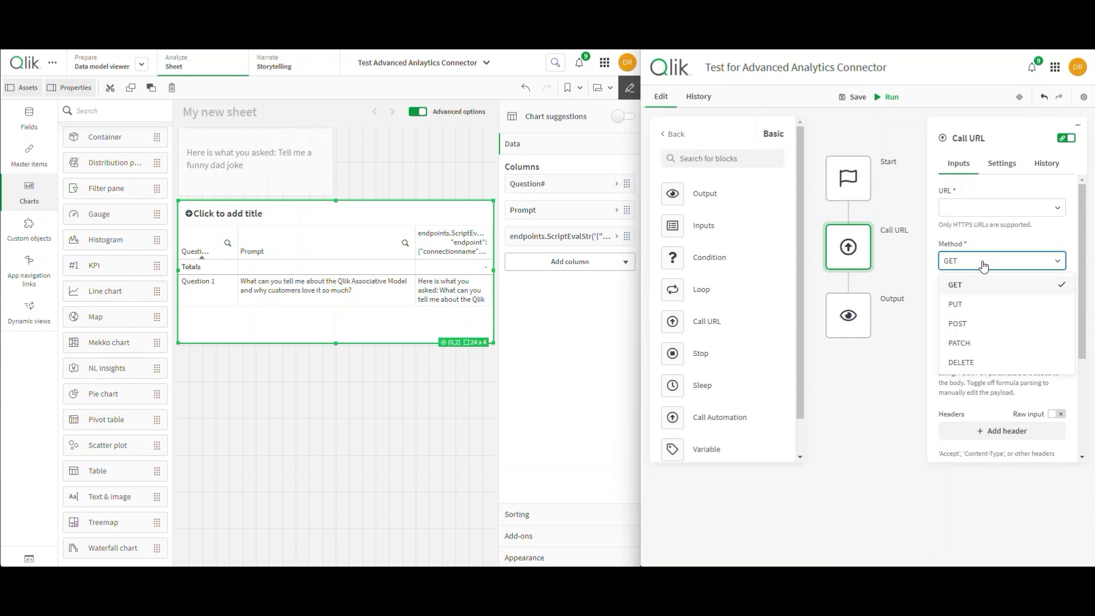
{"action": "left_click", "coordinate": [976, 323]}
{"action": "scroll", "coordinate": [979, 285], "scroll_direction": "down", "scroll_amount": 2}
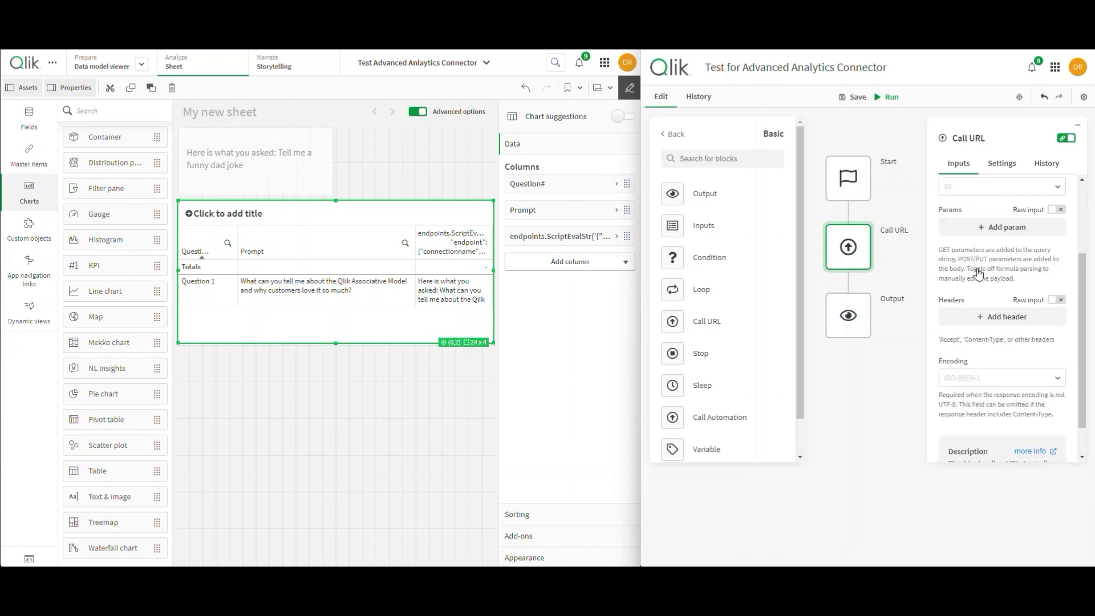
{"action": "left_click", "coordinate": [1057, 210]}
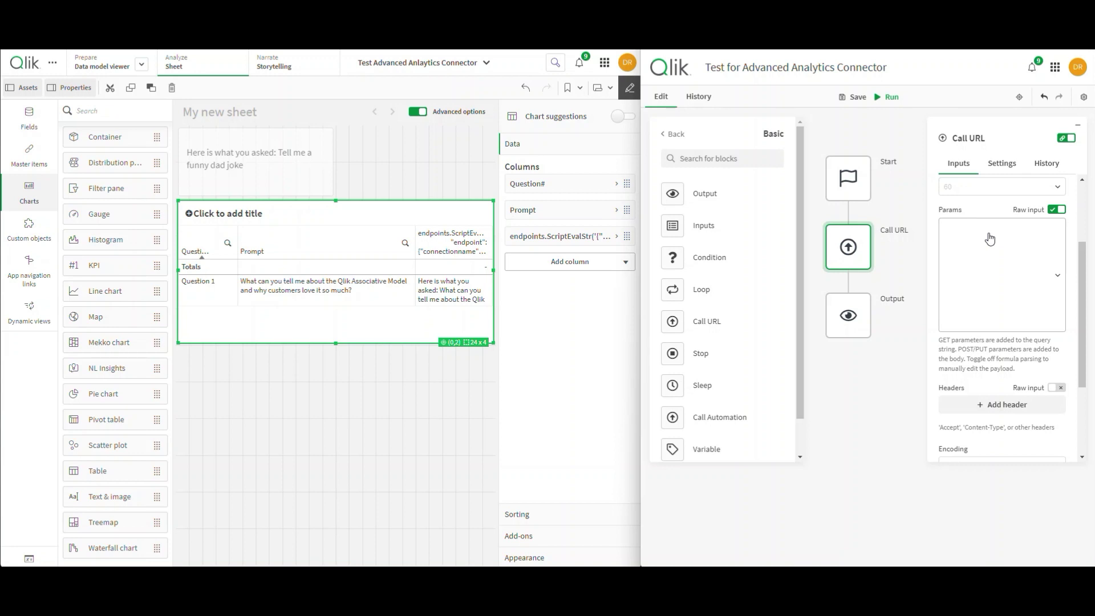
Replace the existing Output block with a new one attached after Call URL, so that it outputs the Call URL result.
{"action": "left_click", "coordinate": [860, 326]}
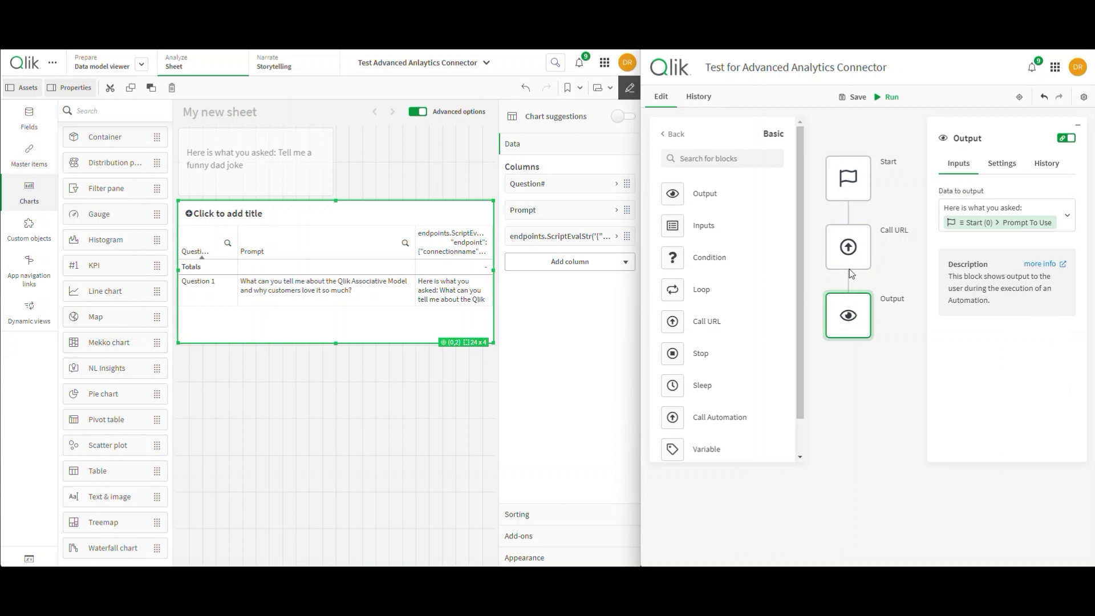
{"action": "right_click", "coordinate": [860, 322]}
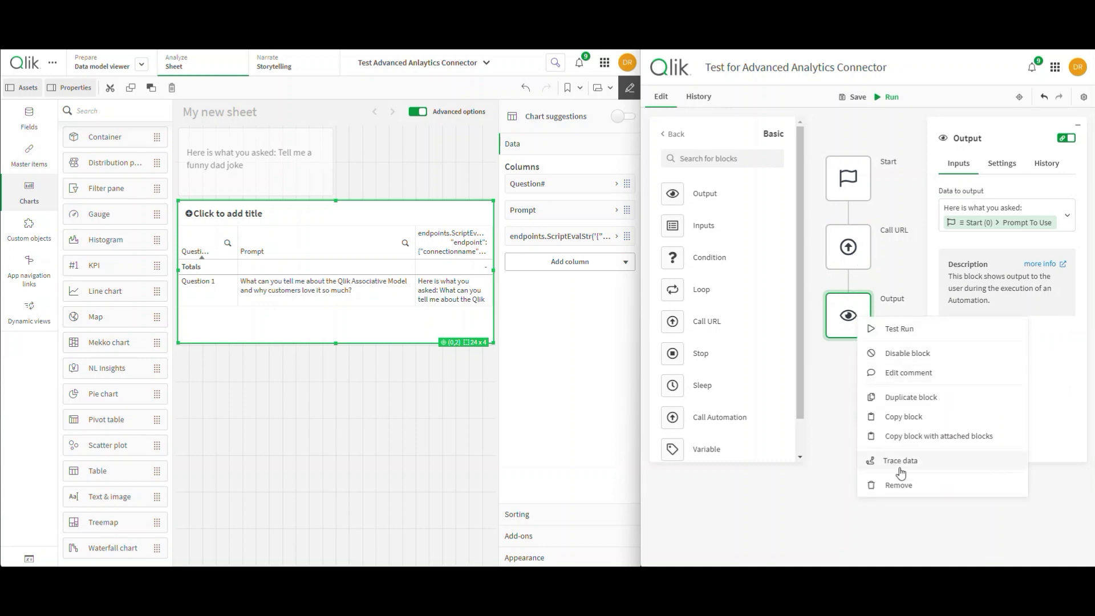
{"action": "left_click", "coordinate": [915, 486]}
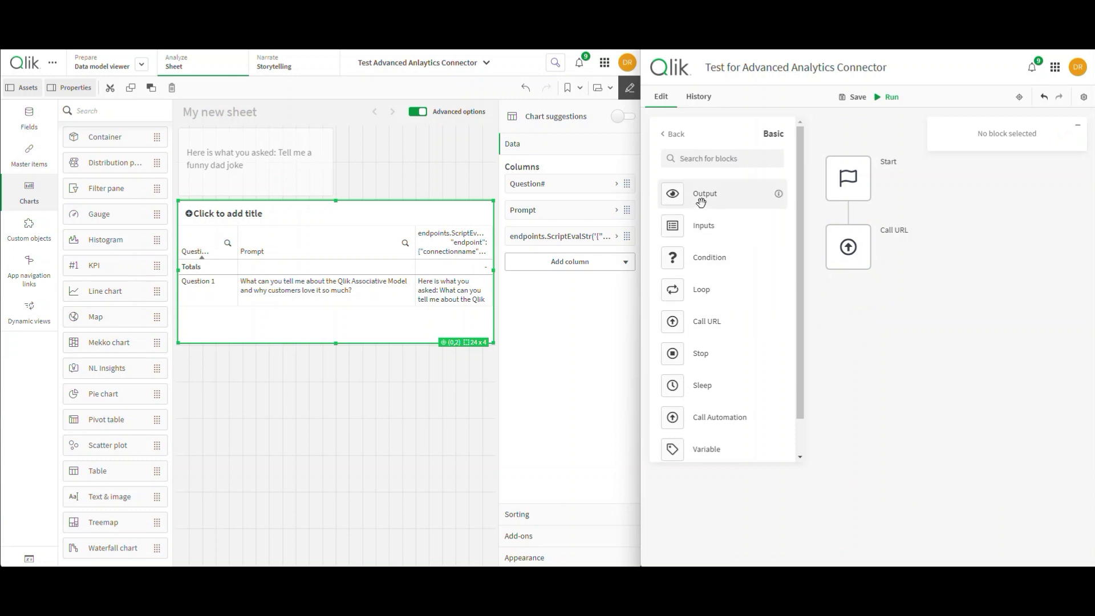
{"action": "left_click_drag", "start_coordinate": [702, 200], "coordinate": [848, 314]}
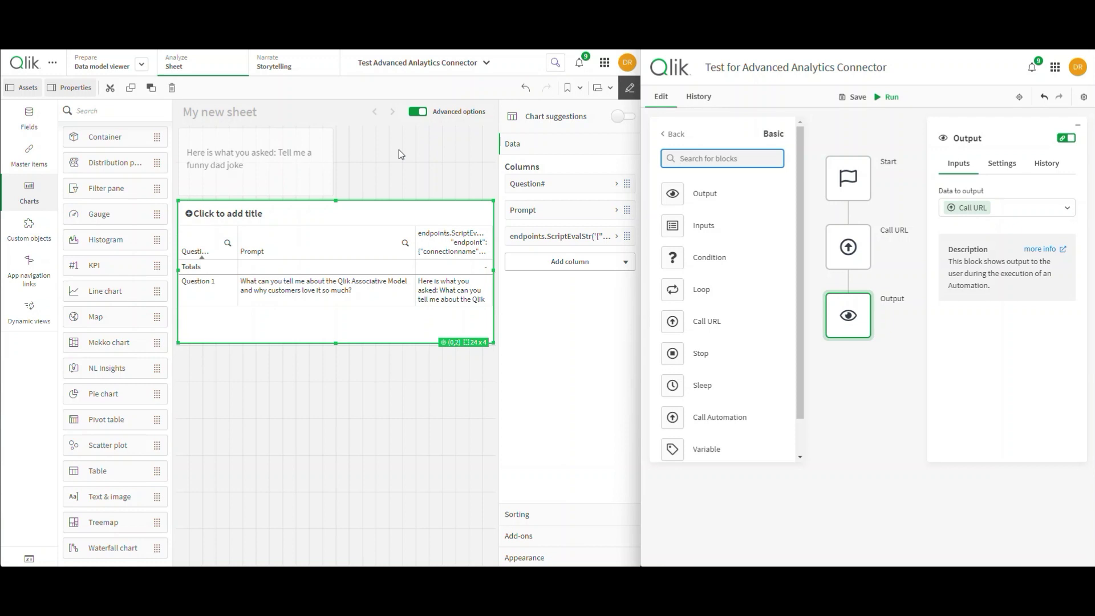
Examine the PromptToUse and UserName parameters in the text object's measure expression, and close the expression editor without changes.
{"action": "left_click", "coordinate": [296, 171]}
{"action": "left_click", "coordinate": [626, 232]}
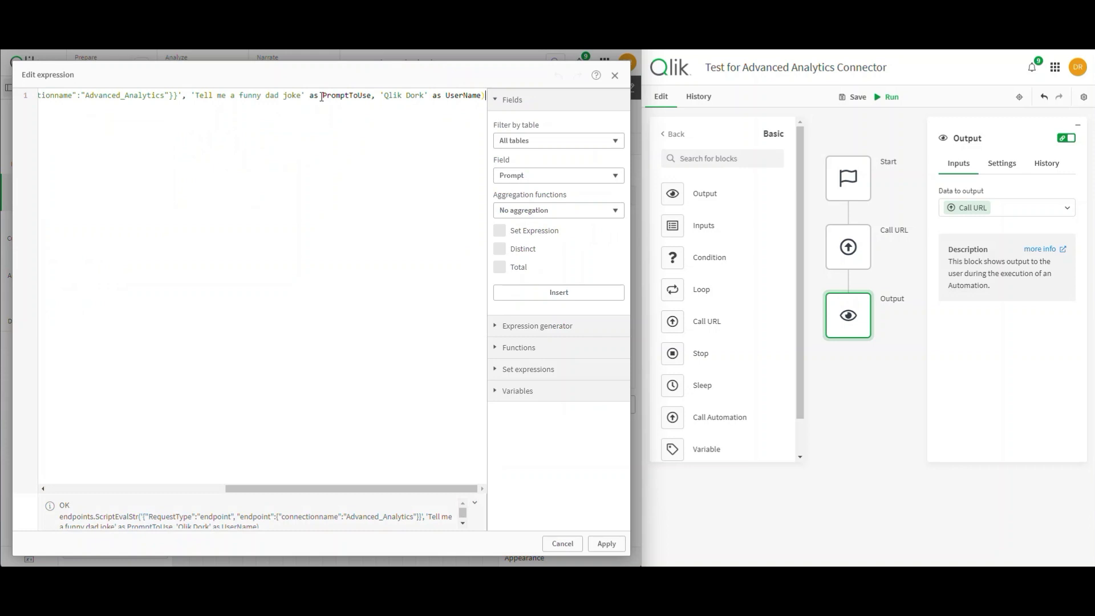
{"action": "left_click", "coordinate": [562, 544]}
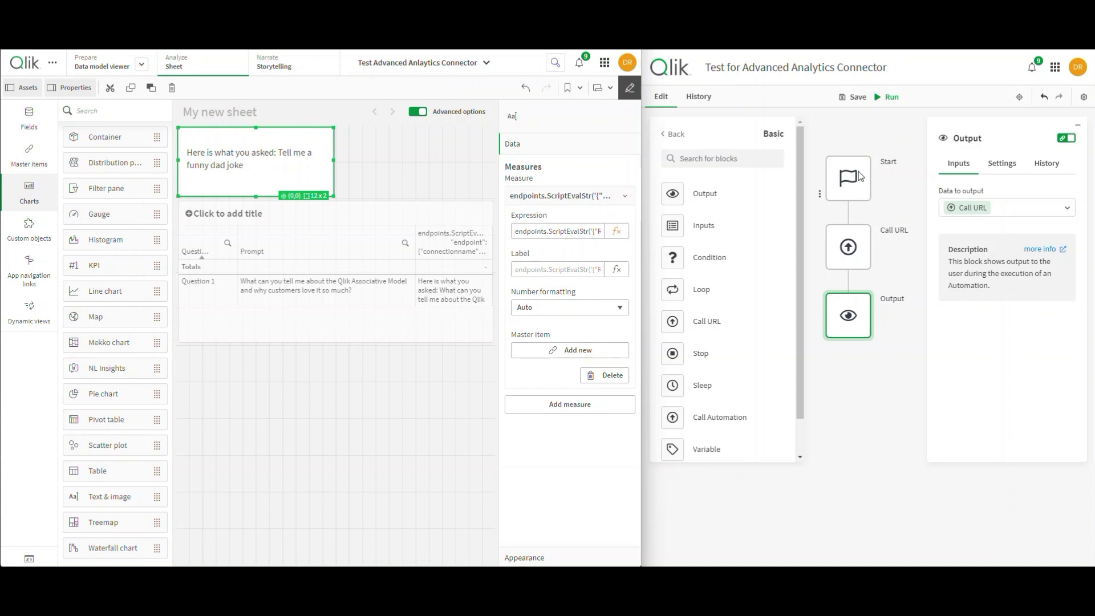
Open the Call URL block's inputs and switch to Postman to consult the Gemini generateContent request.
{"action": "left_click", "coordinate": [844, 239]}
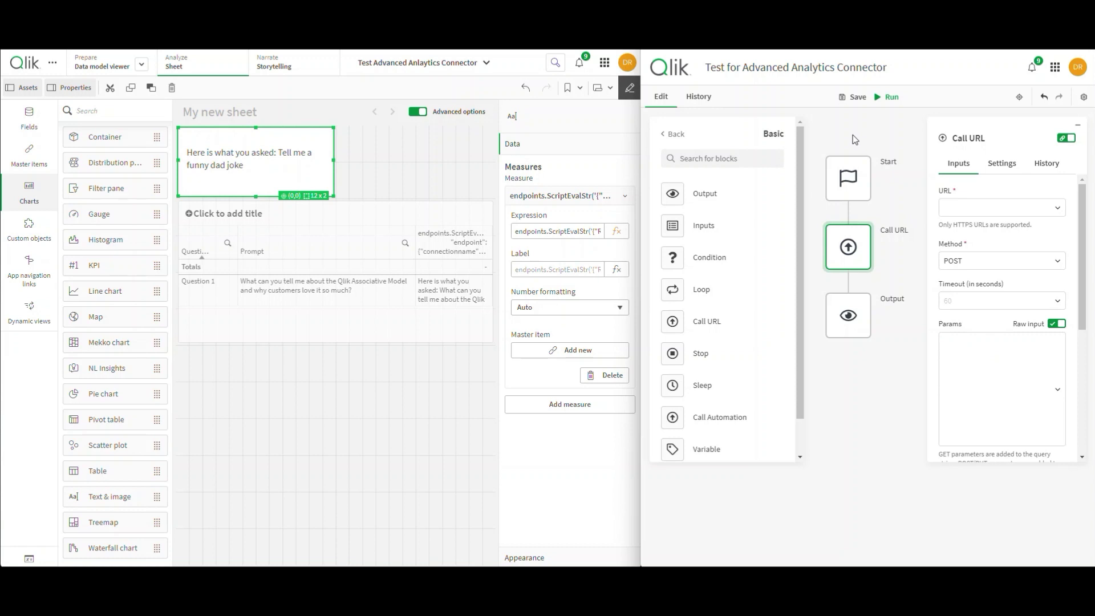
{"action": "key", "text": "alt+Tab"}
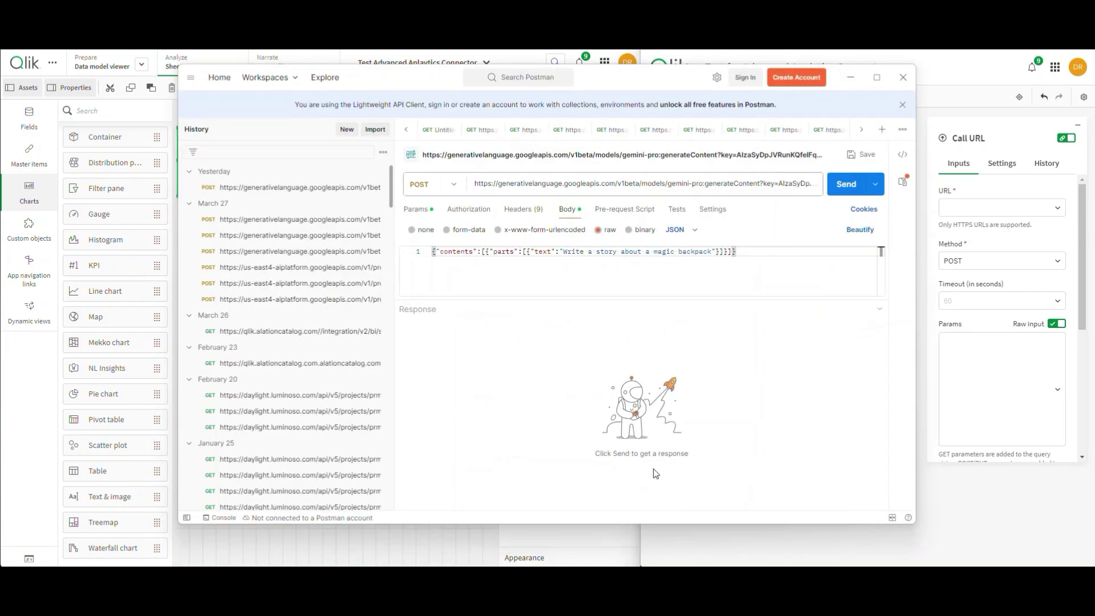